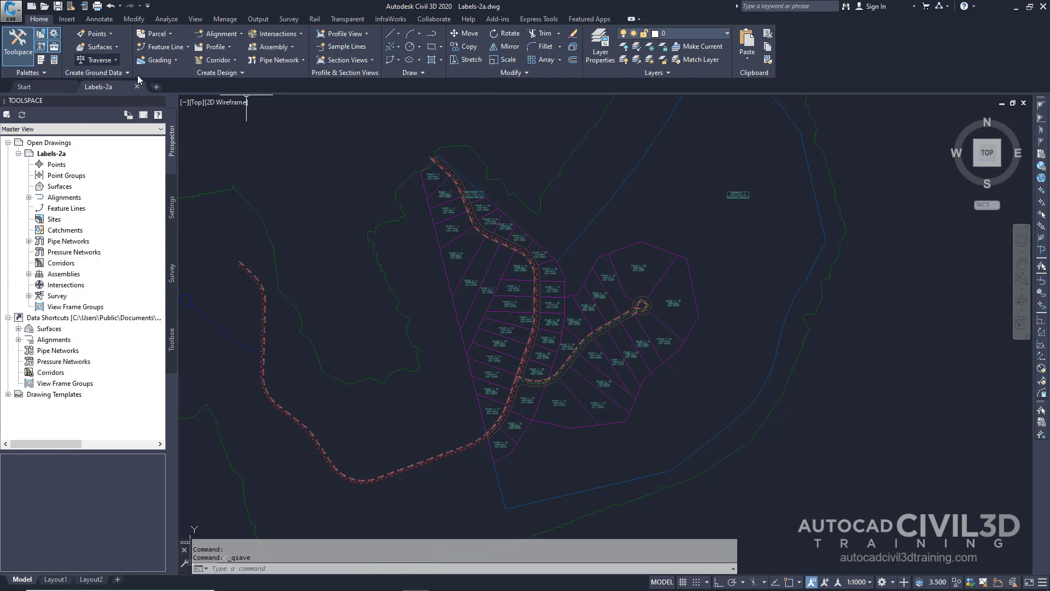
Create an alignment from objects using the cul-de-sac road centreline in the external reference, accepting its default direction
click(242, 35)
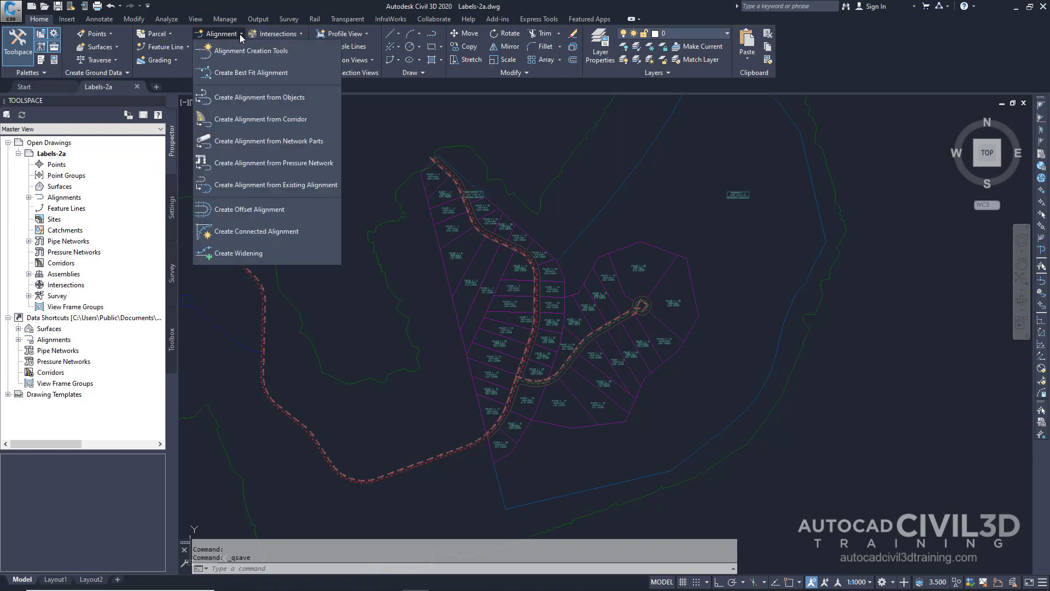
click(311, 99)
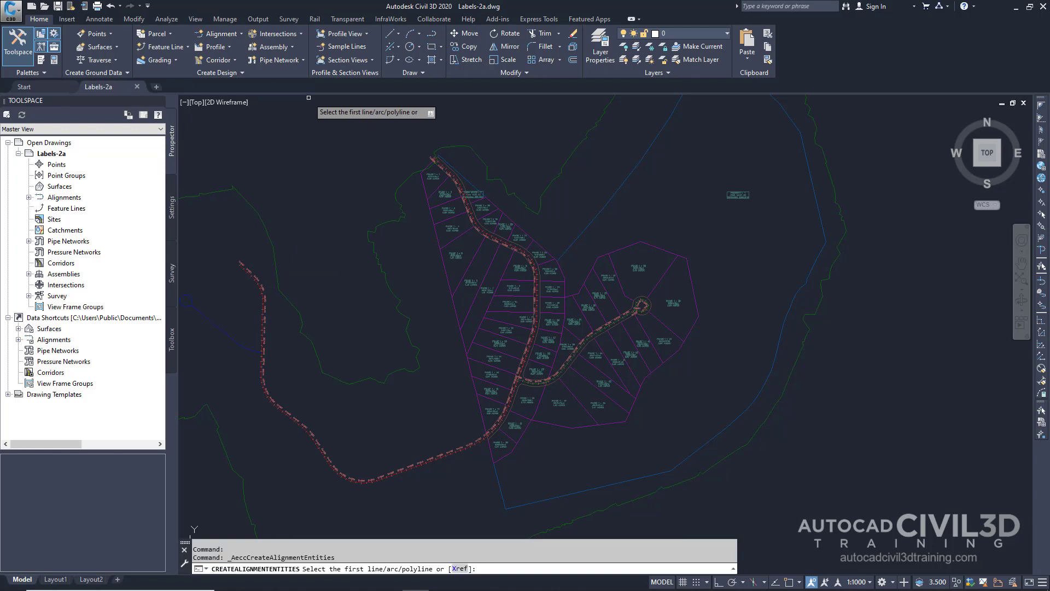
text(x)
key(Return)
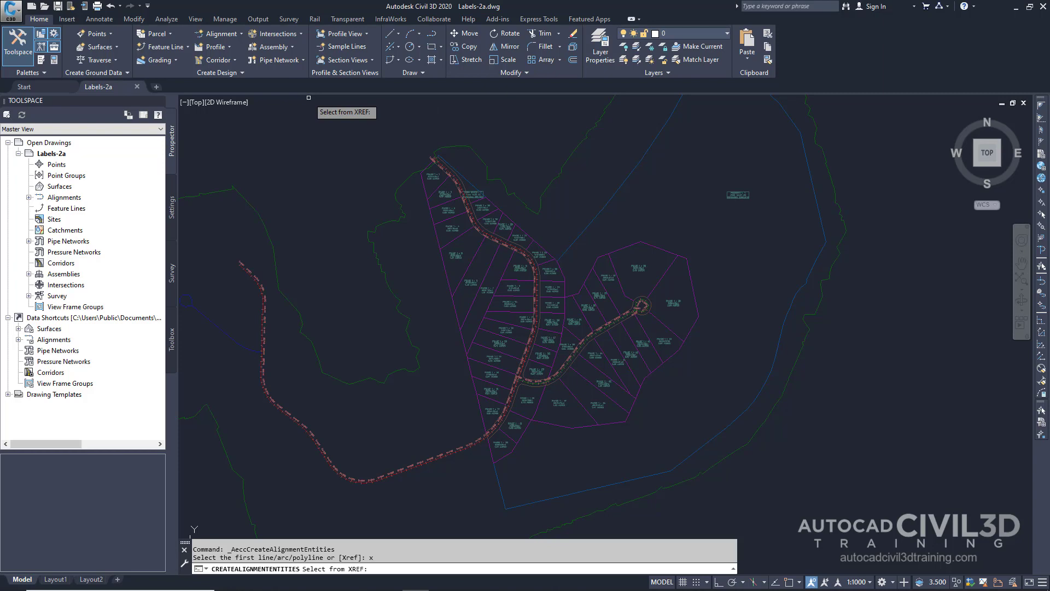
middle_drag(277, 304, 406, 272)
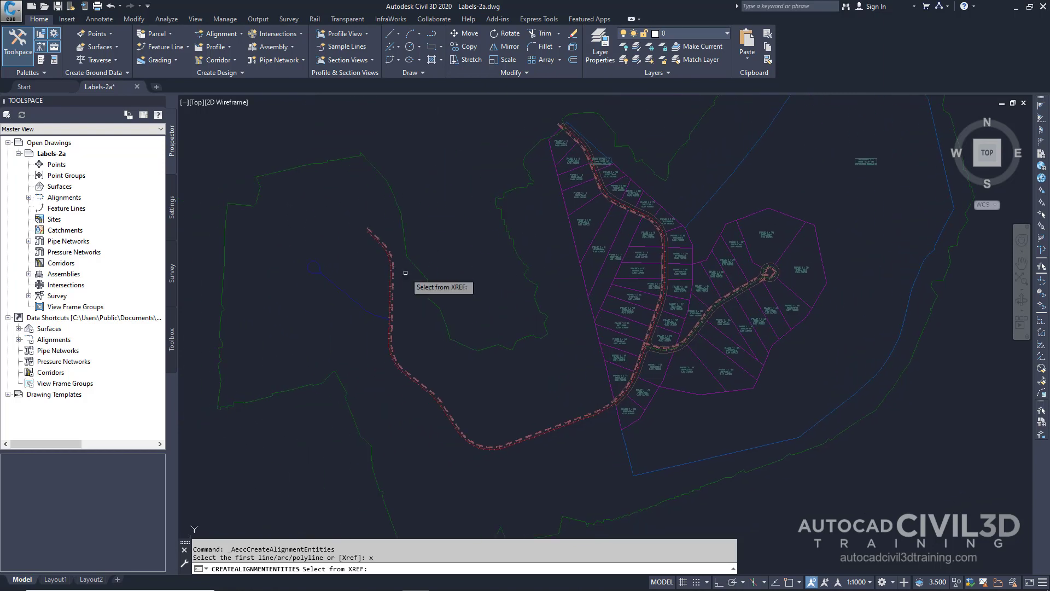
scroll(364, 300, up, 4)
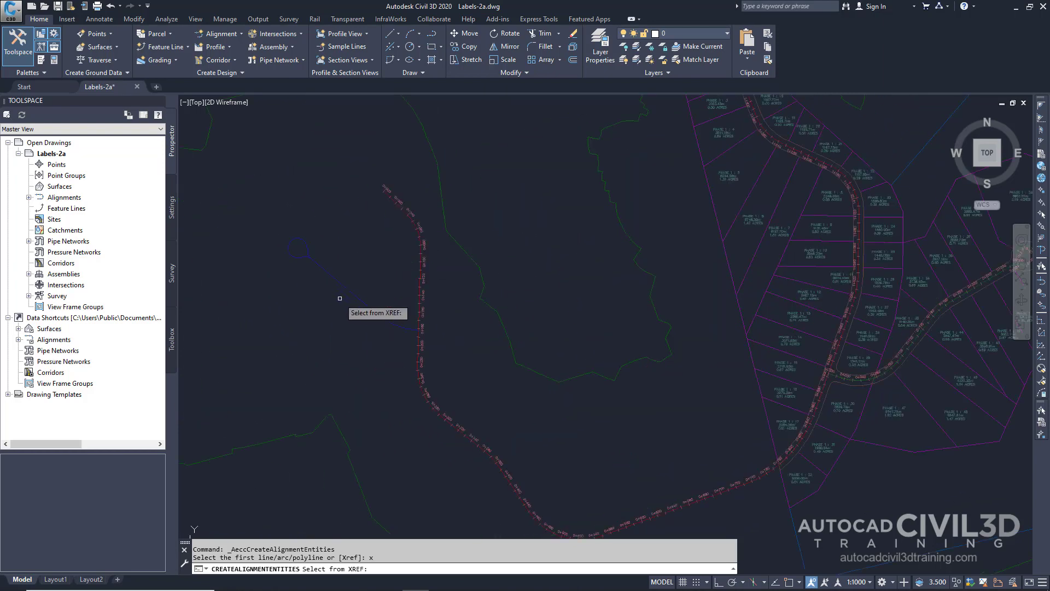
click(367, 296)
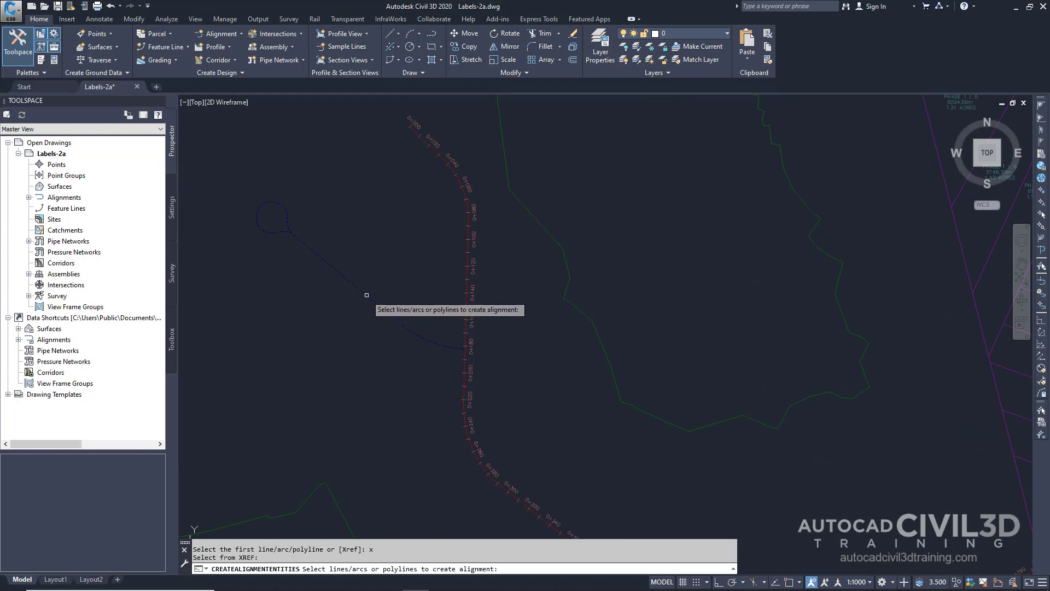
key(Return)
key(Return)
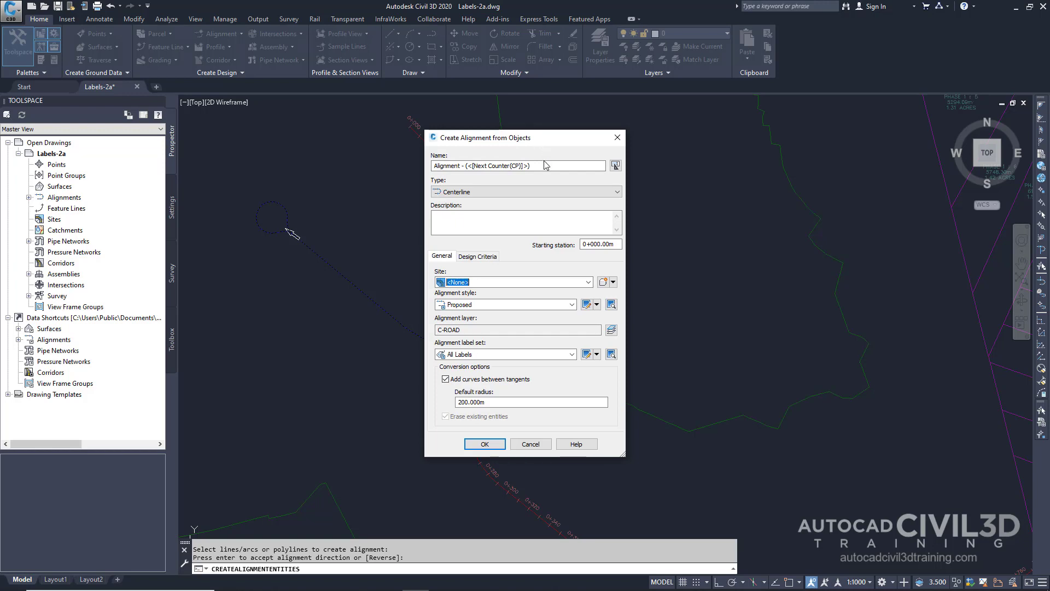
Name the new centerline alignment "West Street"
drag(539, 165, 415, 167)
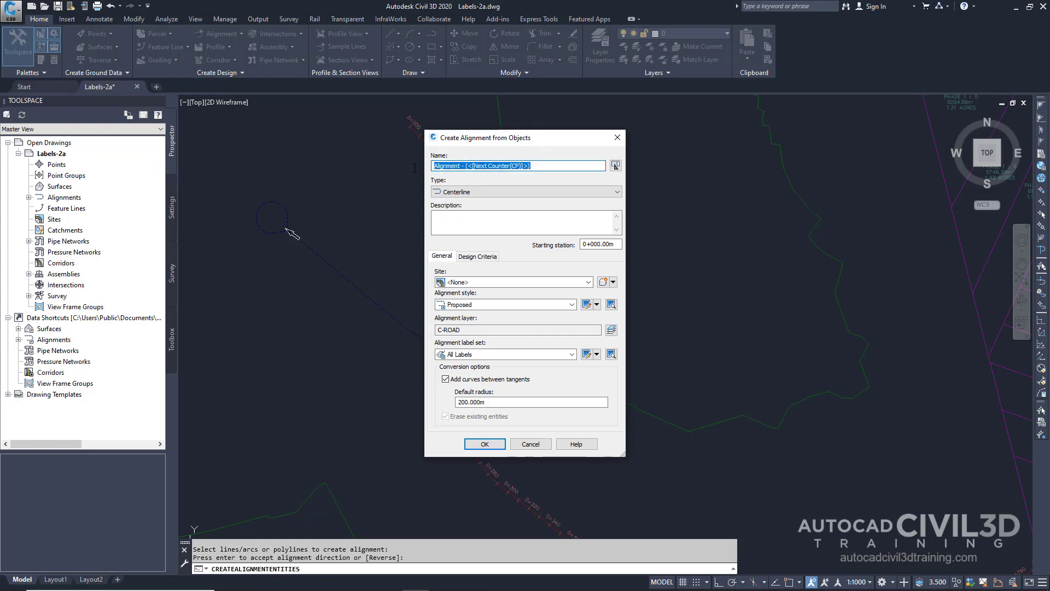
text(West)
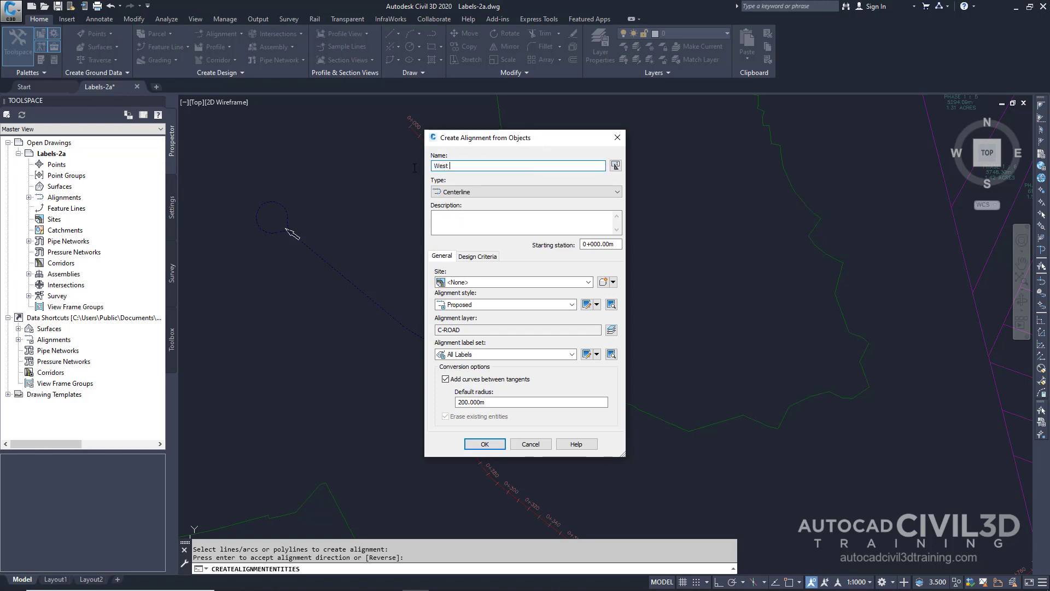
text( Street)
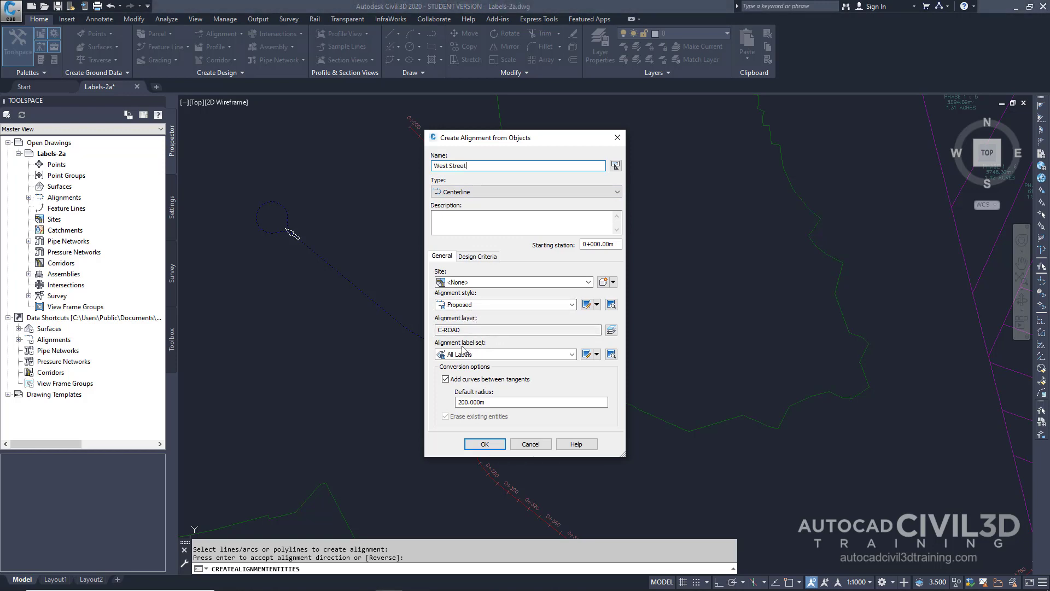
click(482, 355)
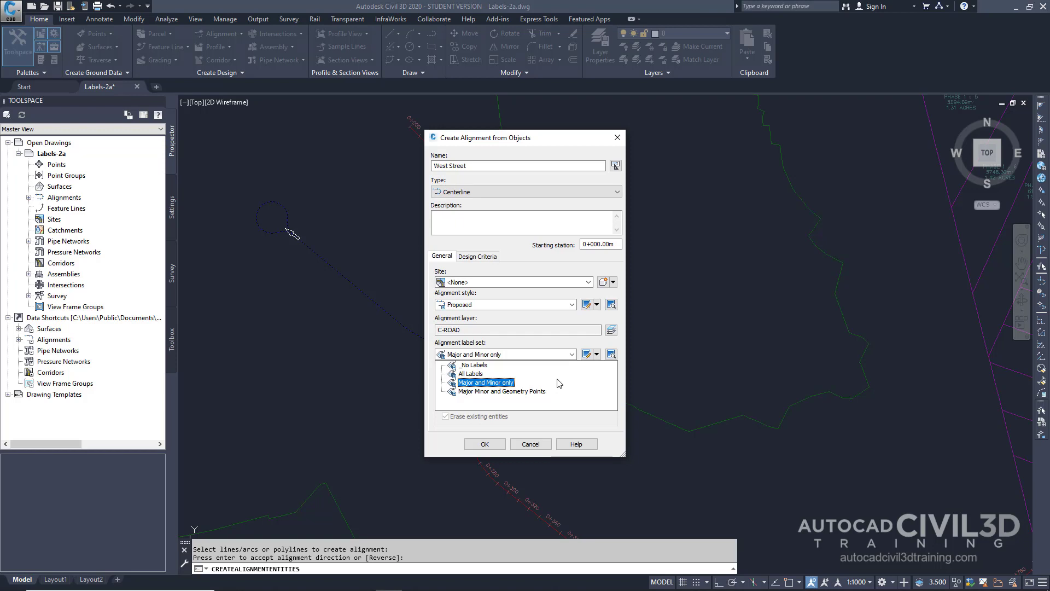
key(Up)
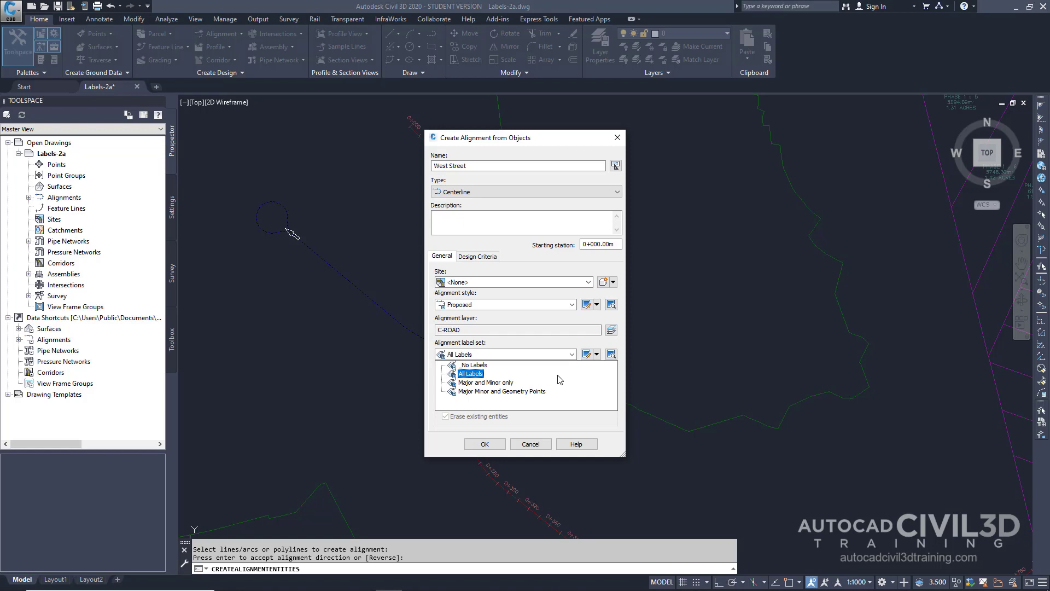
click(486, 367)
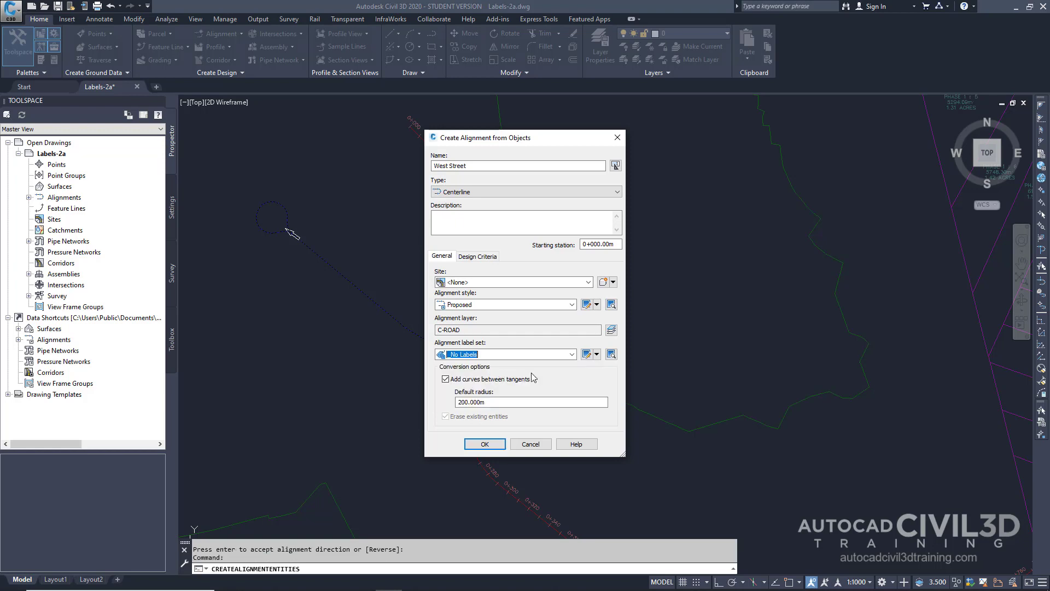
click(597, 355)
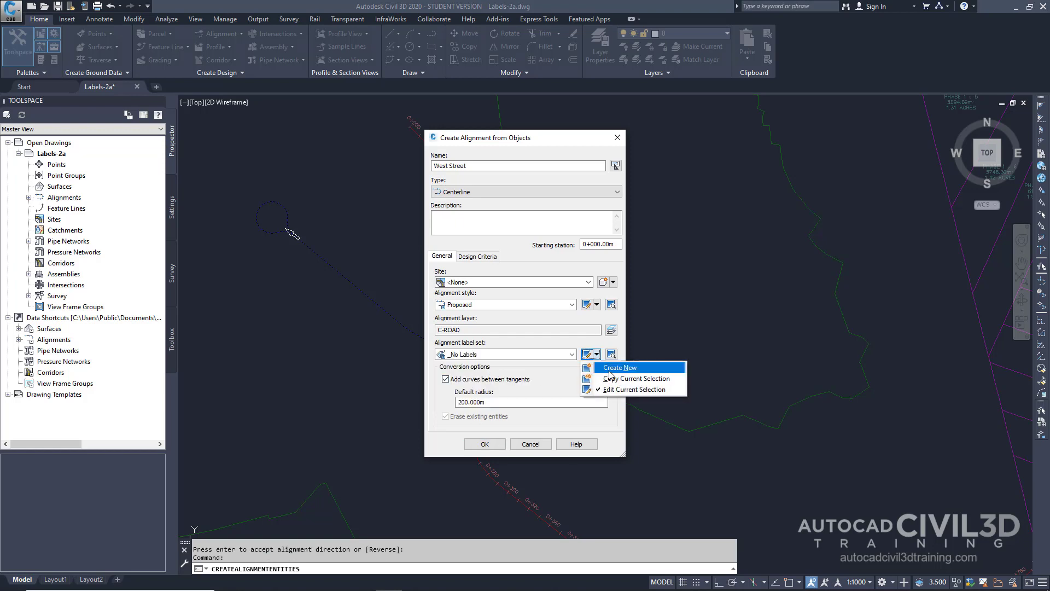
click(617, 390)
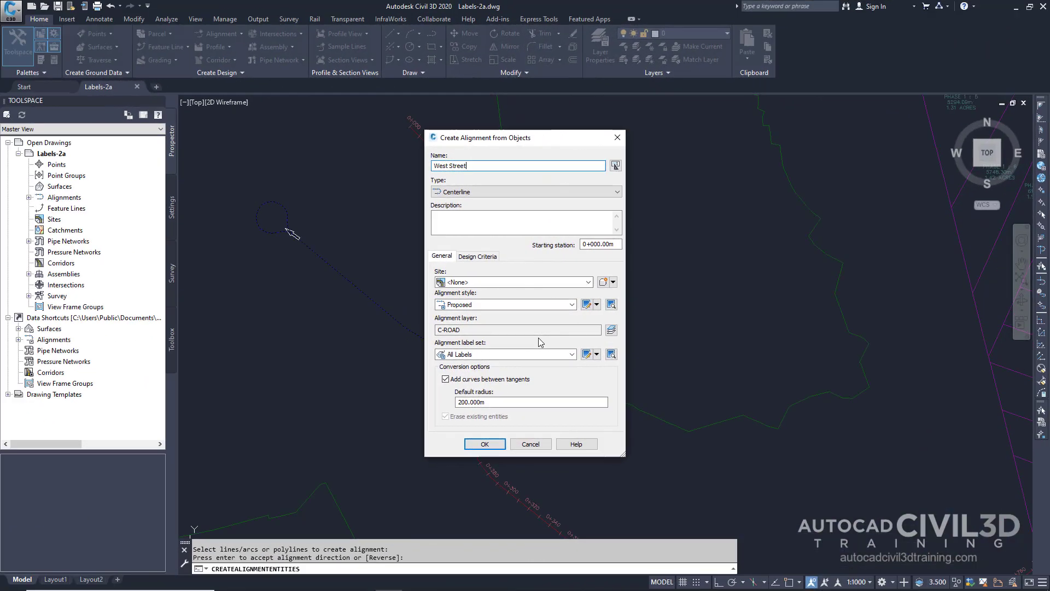
Choose the Major Minor and Geometry Points alignment label set and start a new label set based on it
click(572, 356)
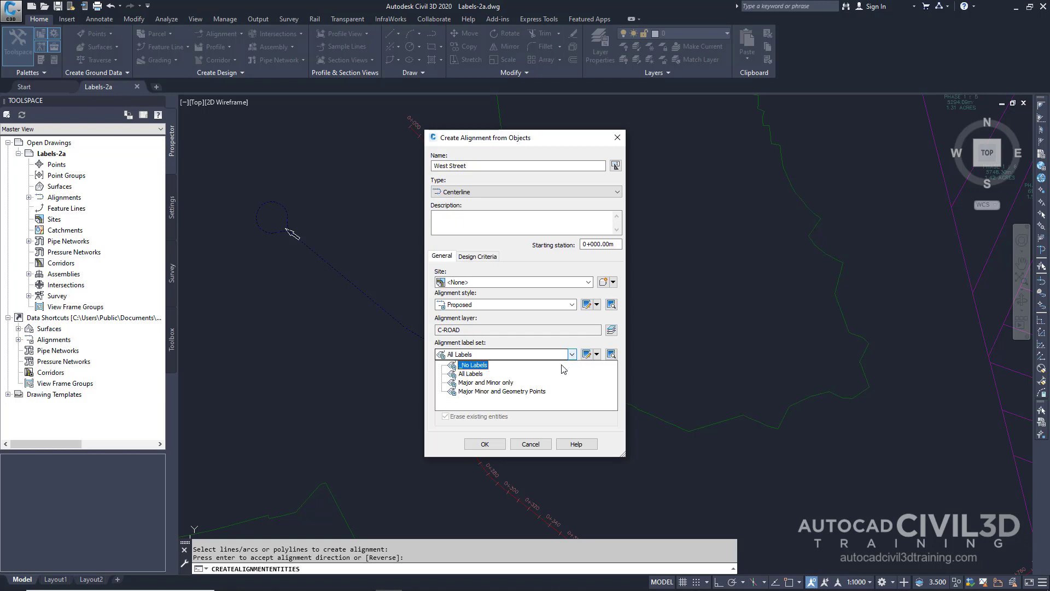
click(544, 392)
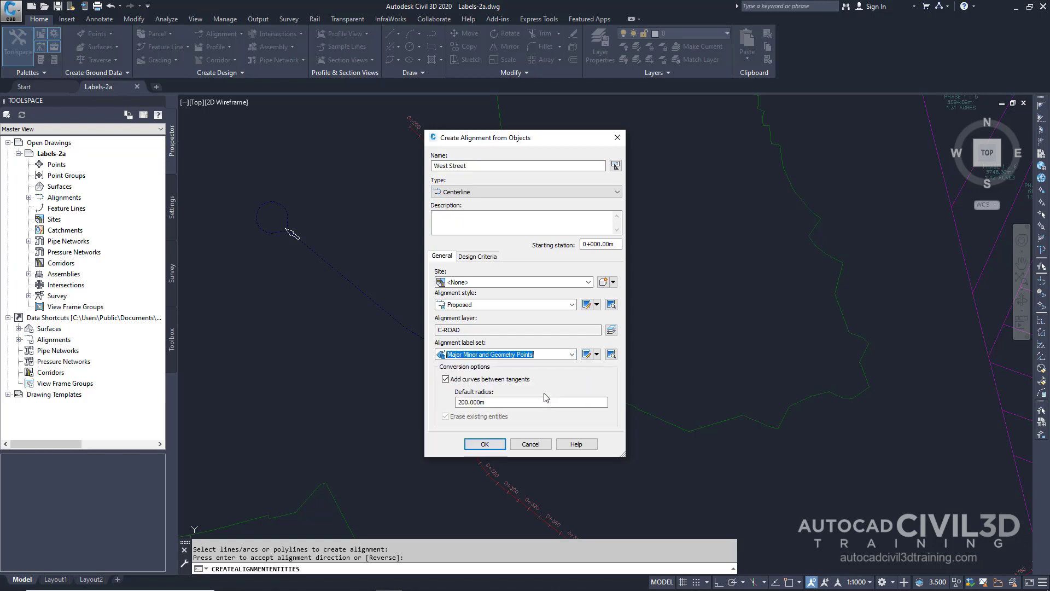
click(596, 355)
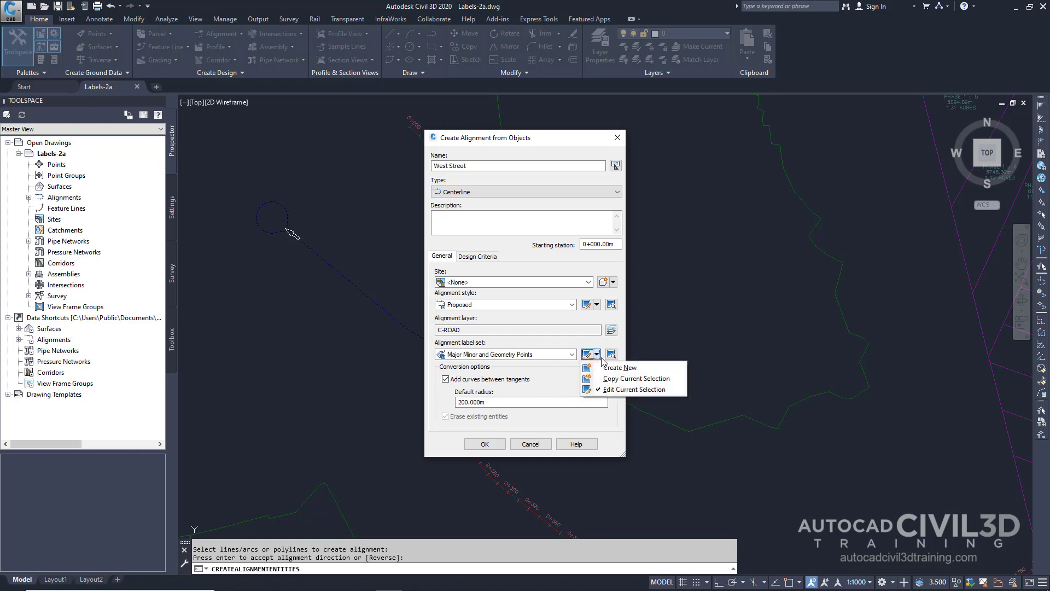
click(622, 378)
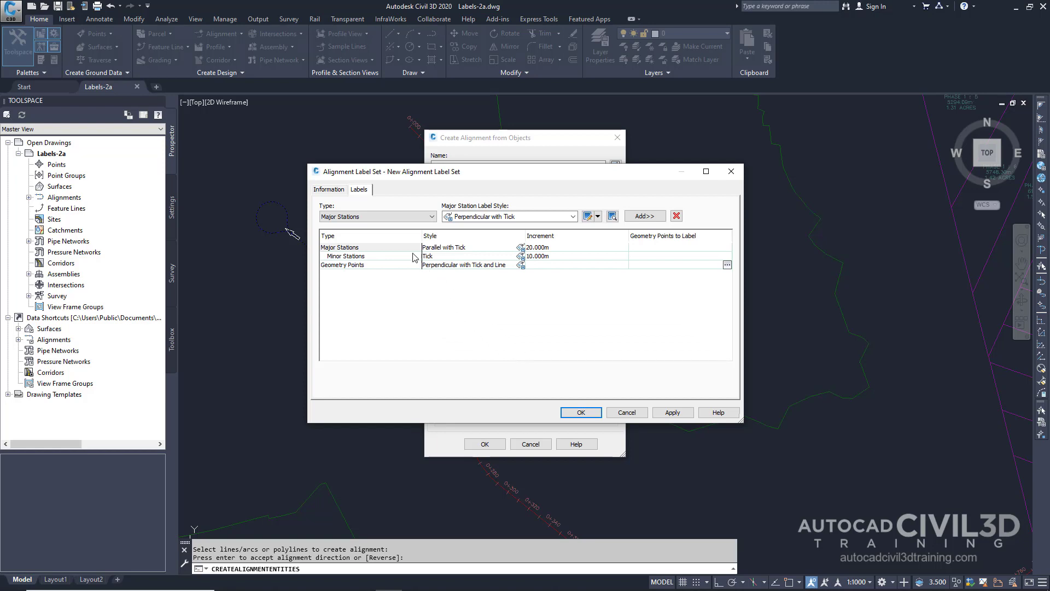
Name the new alignment label set "Major-Minor Stations And Start-End Points"
click(331, 189)
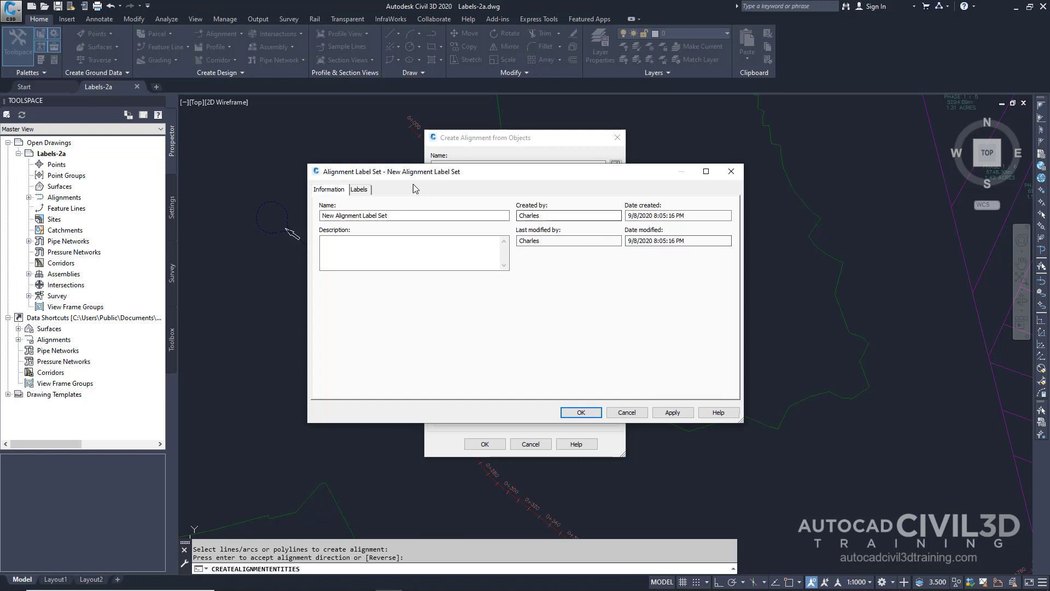
click(359, 190)
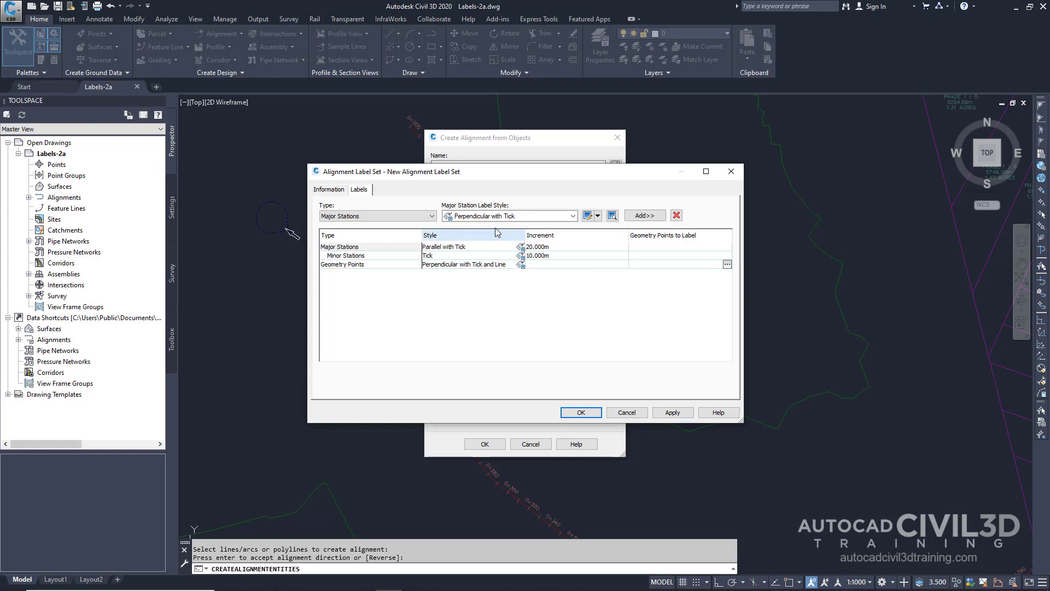
click(329, 190)
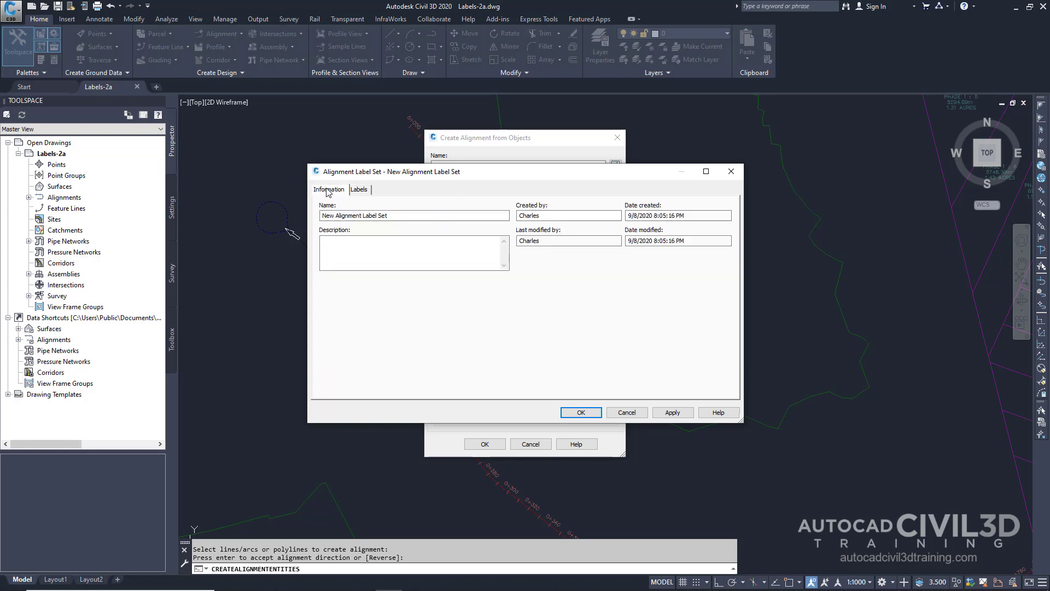
click(401, 216)
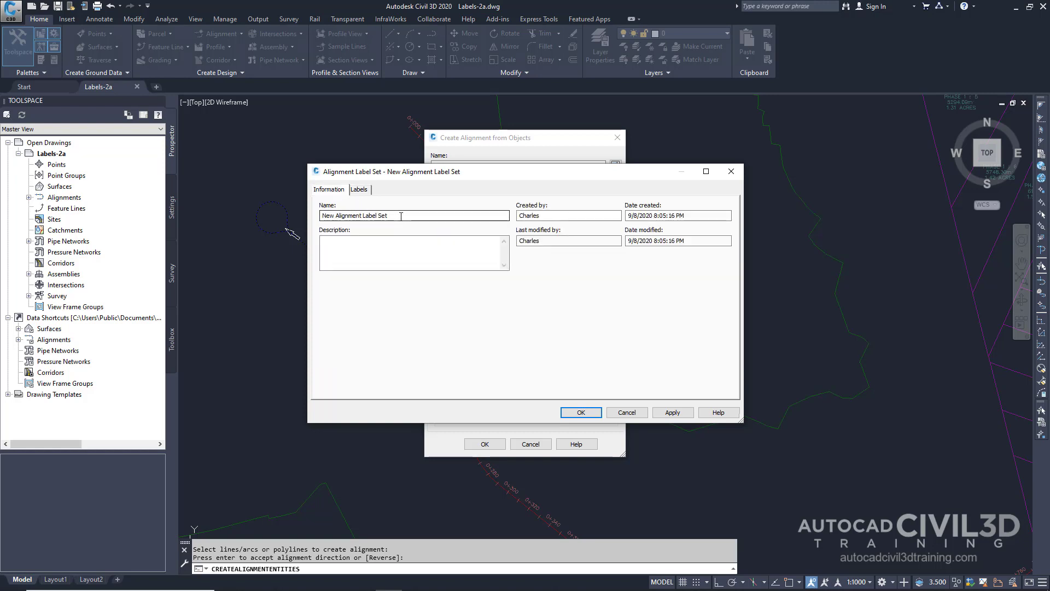
drag(401, 216, 305, 216)
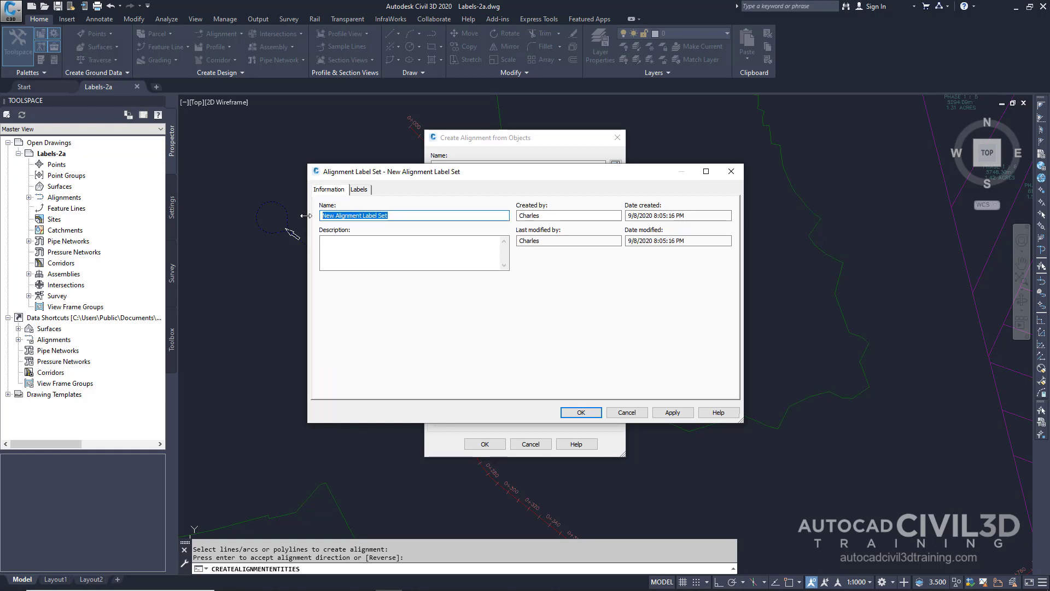
text(Major)
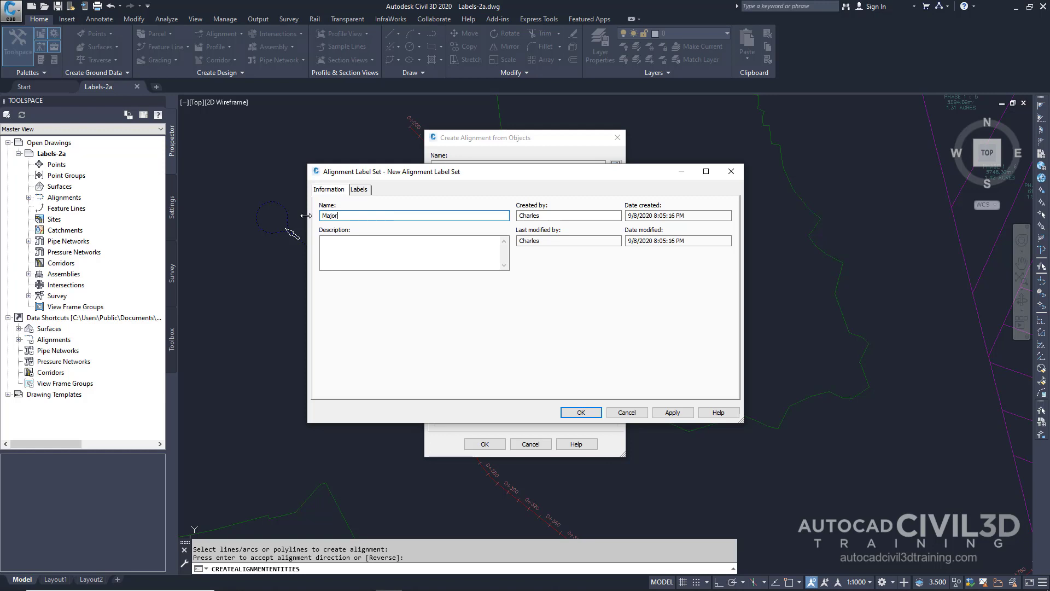
text(-Minor)
text( S)
text(tation)
text(s And S)
text(te)
text(art)
text(-End)
text( Points)
Set the label style of the label set's Geometry Points entry to Alignment Start
click(361, 191)
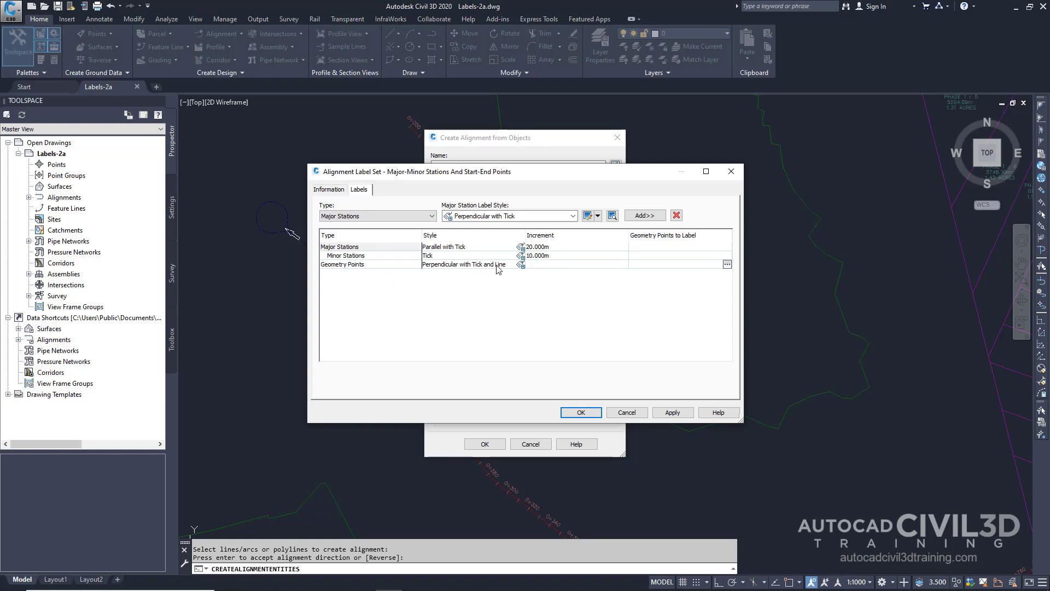
click(522, 265)
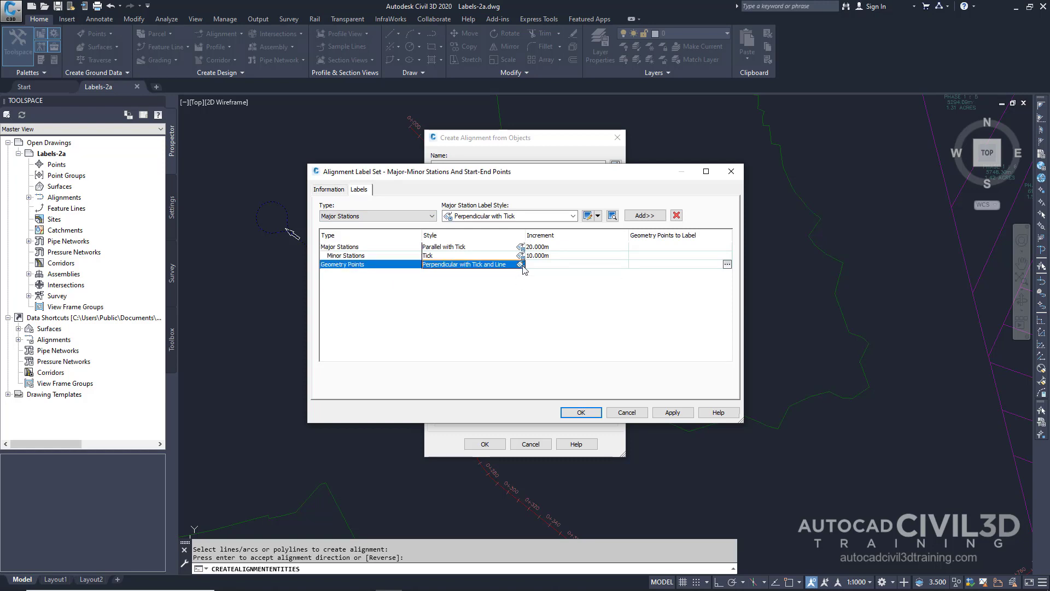
click(521, 264)
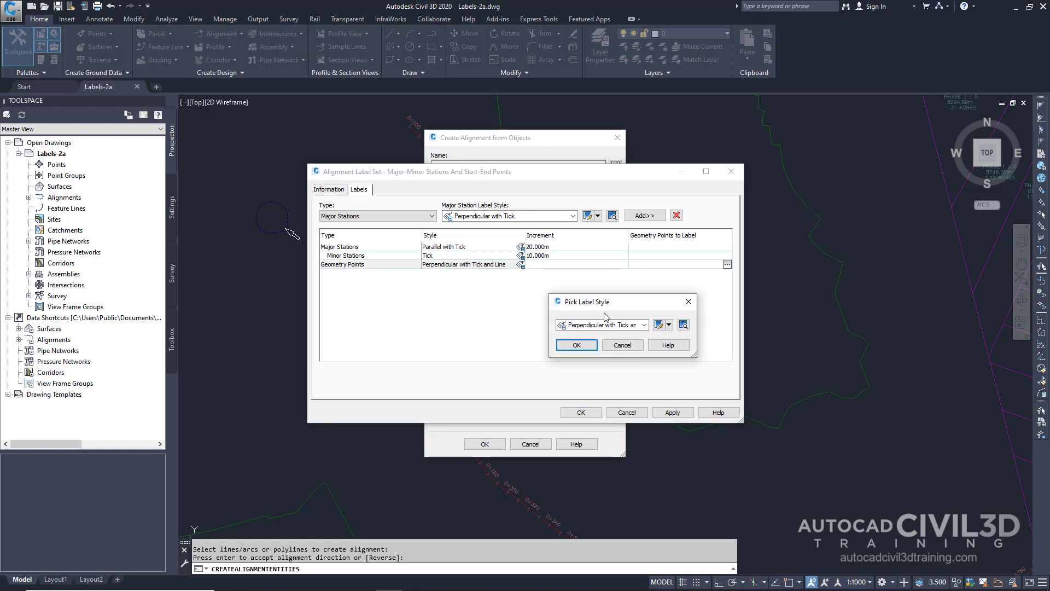
click(645, 326)
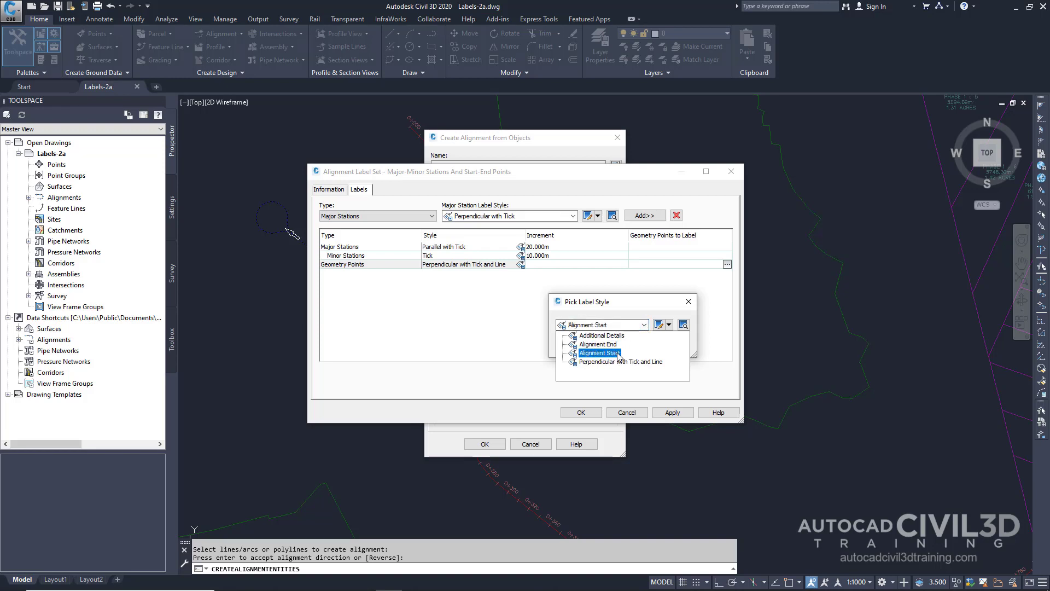
click(600, 353)
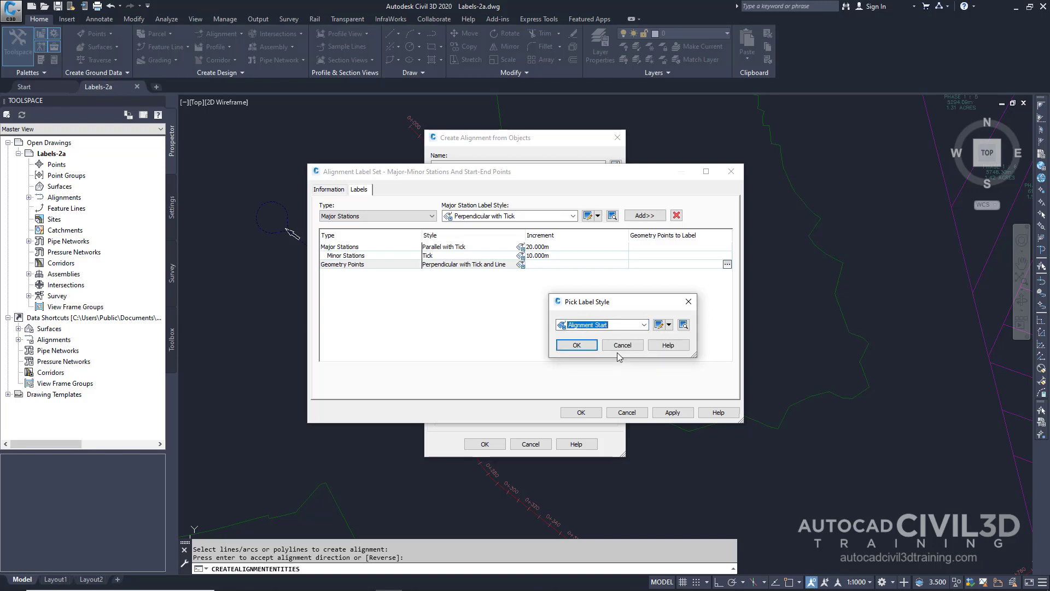
click(577, 346)
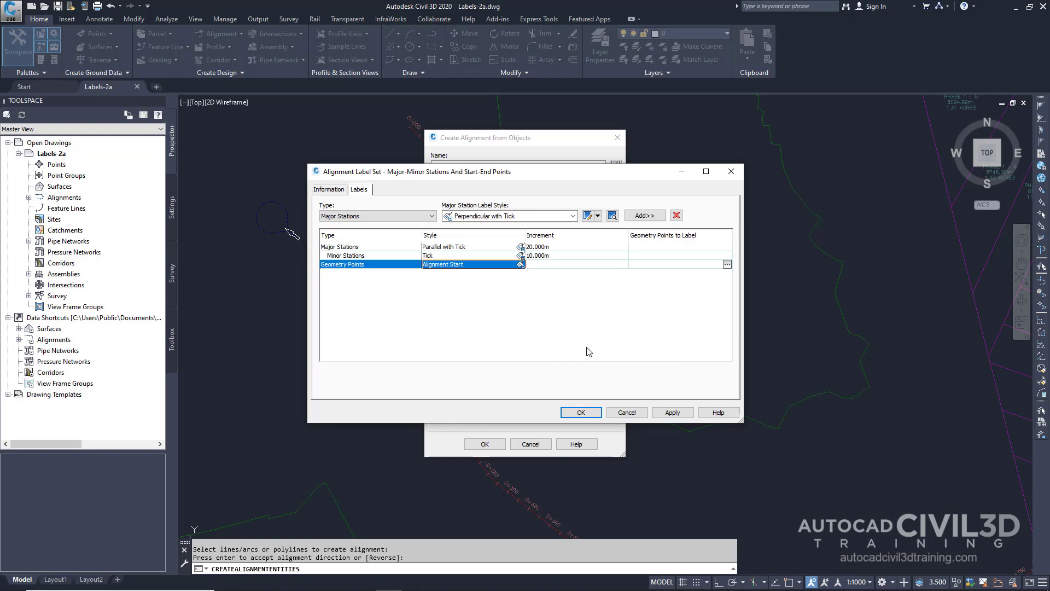
Restrict the geometry points to label for the Alignment Start entry to Alignment Beginning only
click(727, 265)
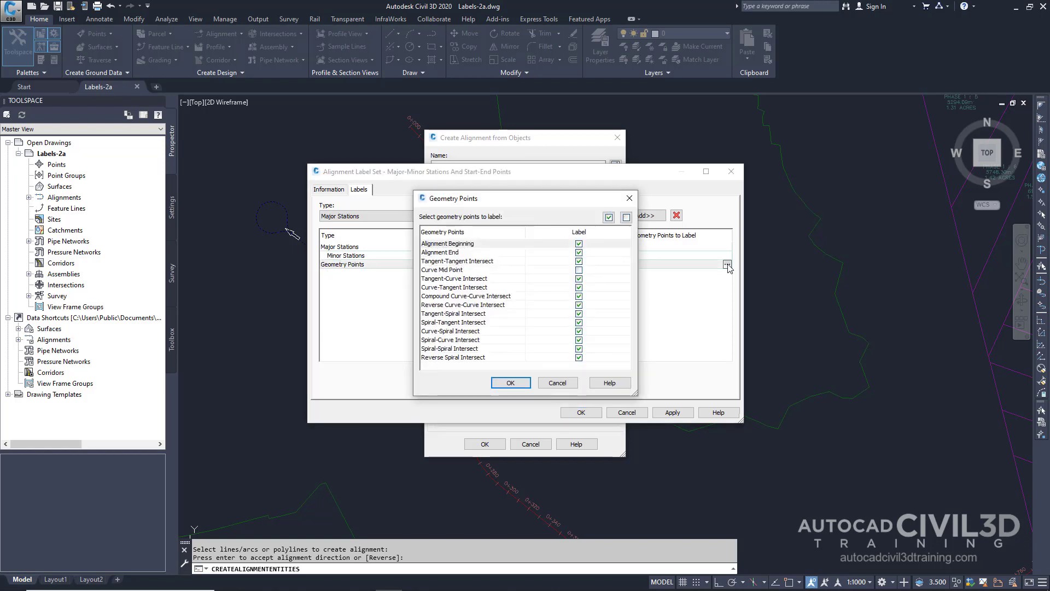
click(626, 218)
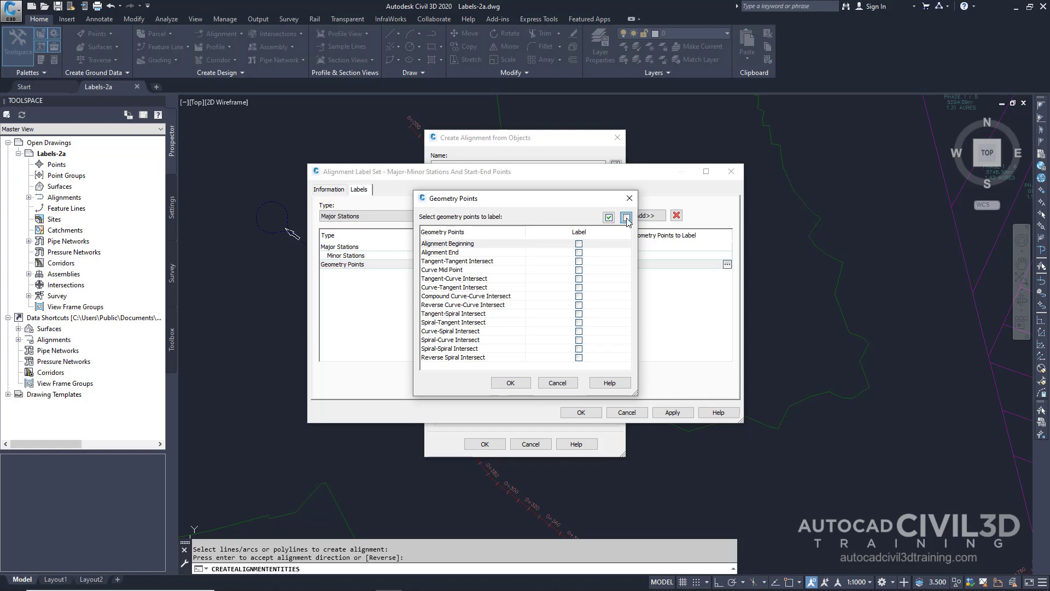
click(579, 244)
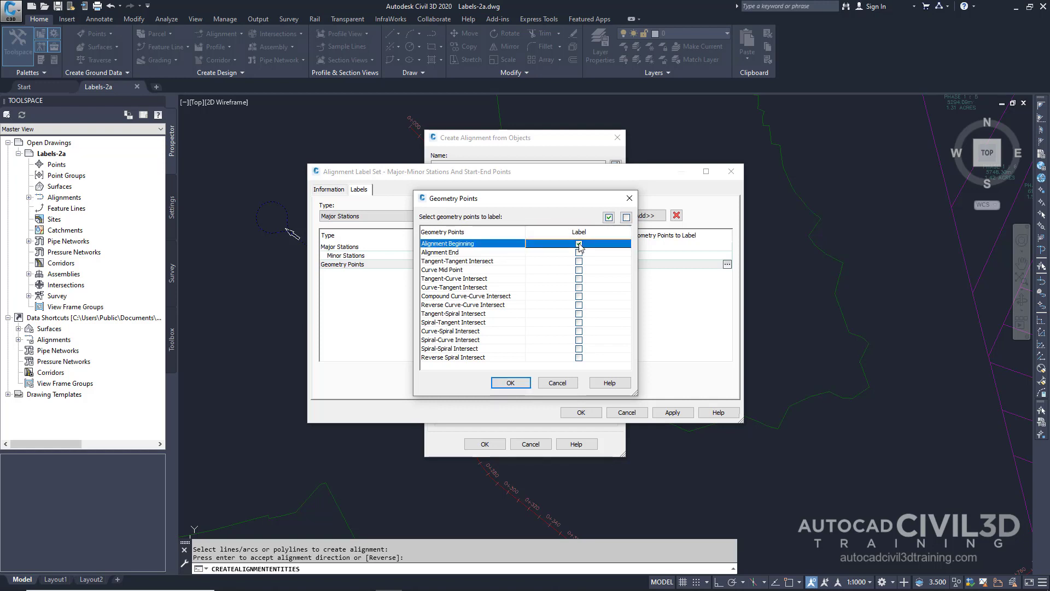
click(522, 386)
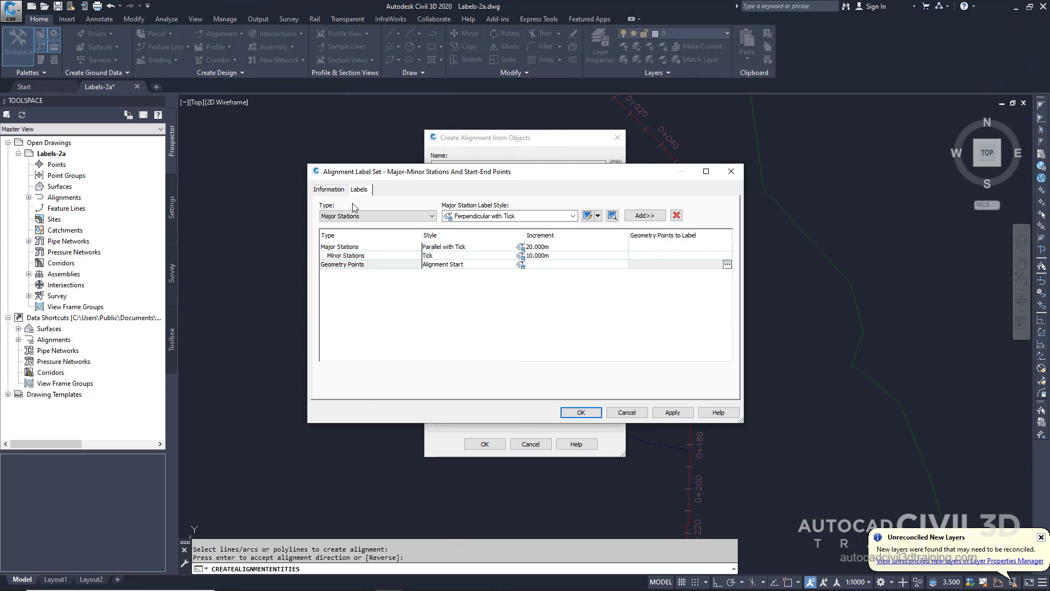
Add a Geometry Points entry with the Alignment End style, labelling only the Alignment End point, and accept the label set
click(432, 217)
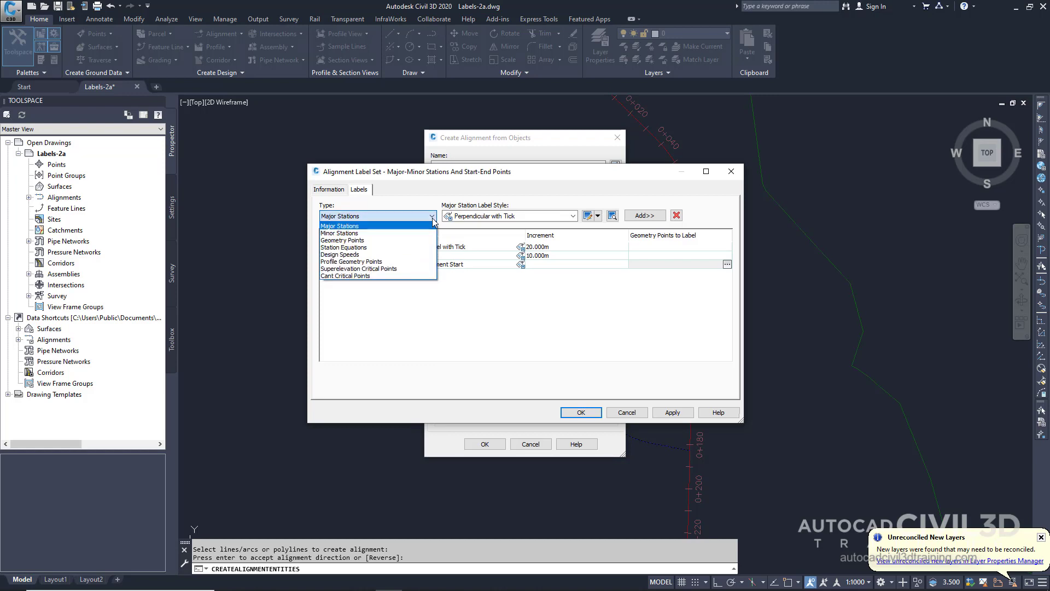
click(365, 240)
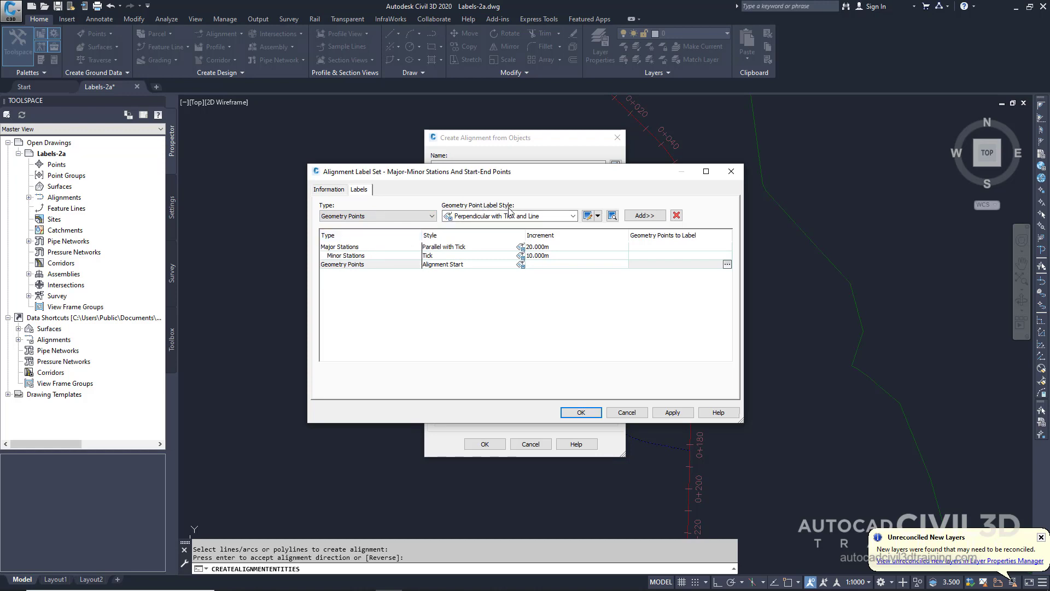
click(573, 216)
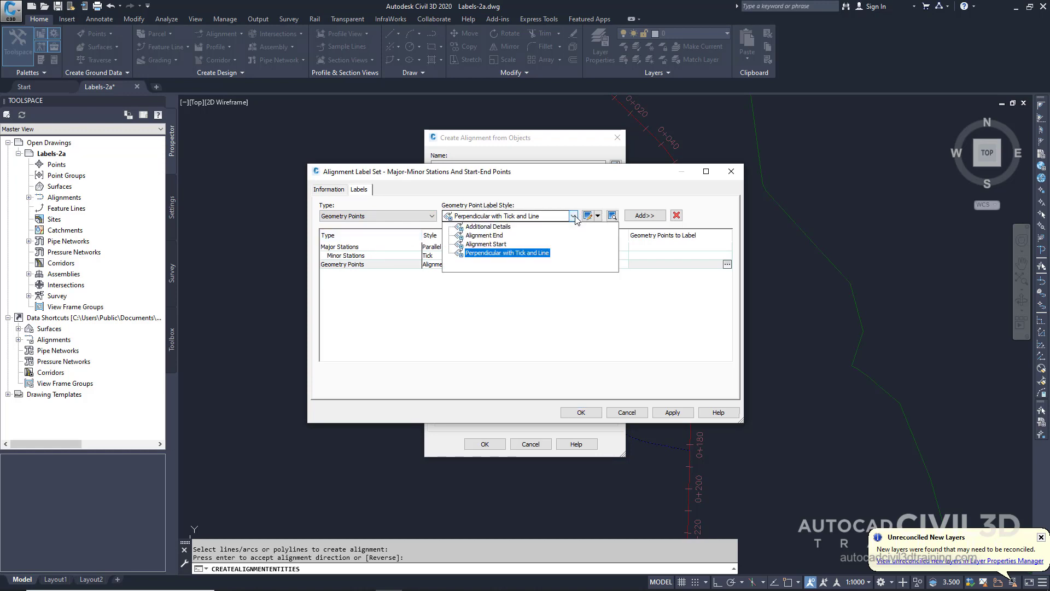
click(499, 227)
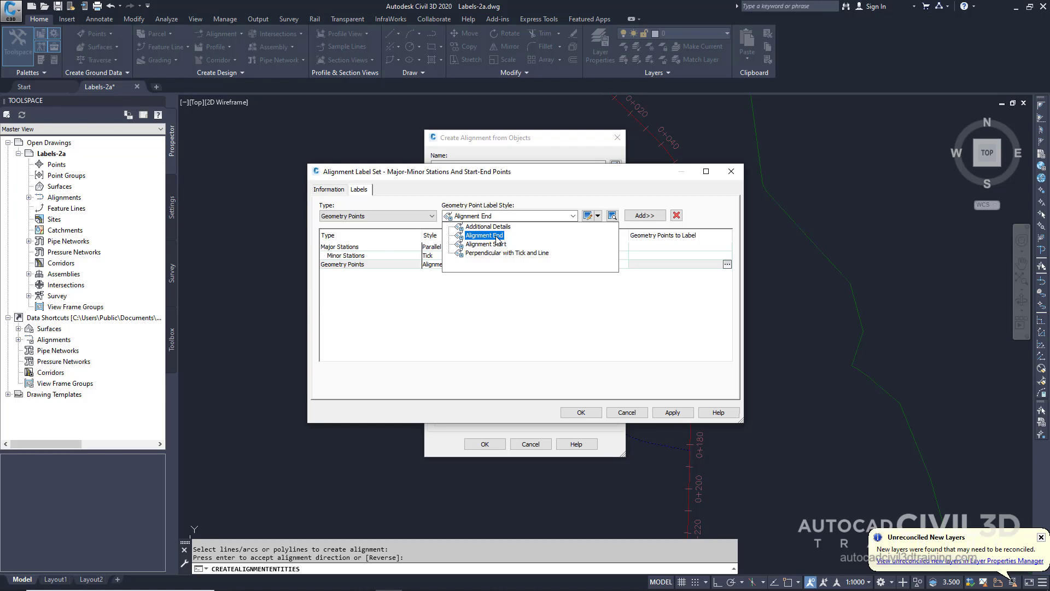
click(485, 236)
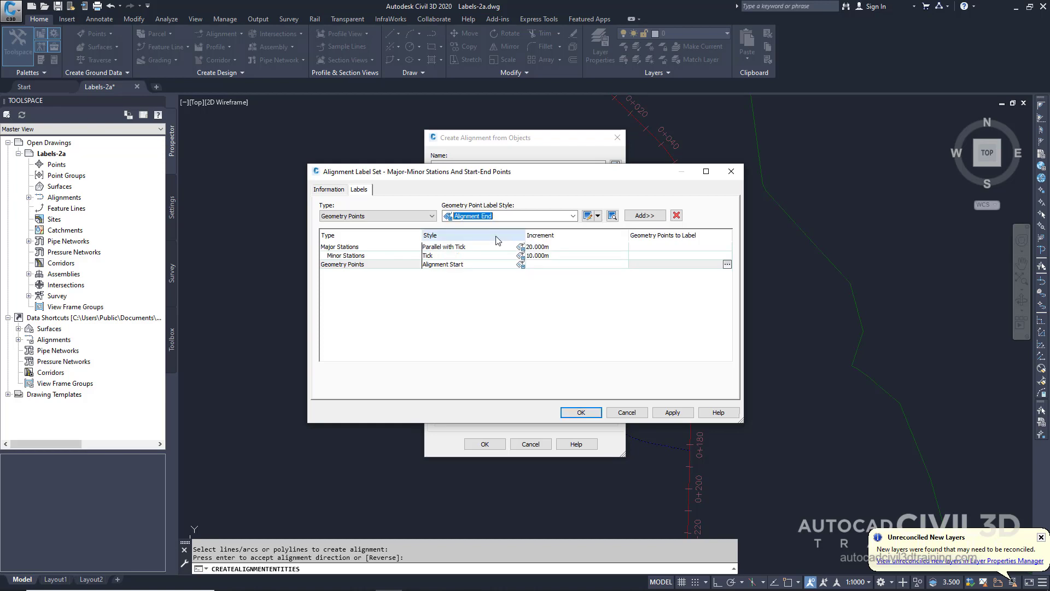
click(660, 218)
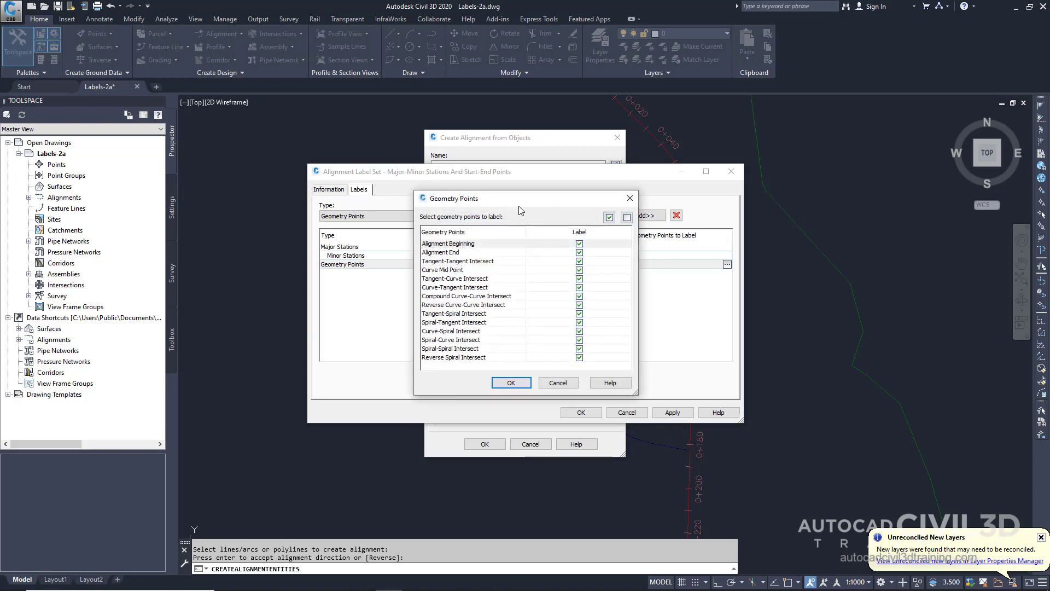
click(627, 217)
click(580, 253)
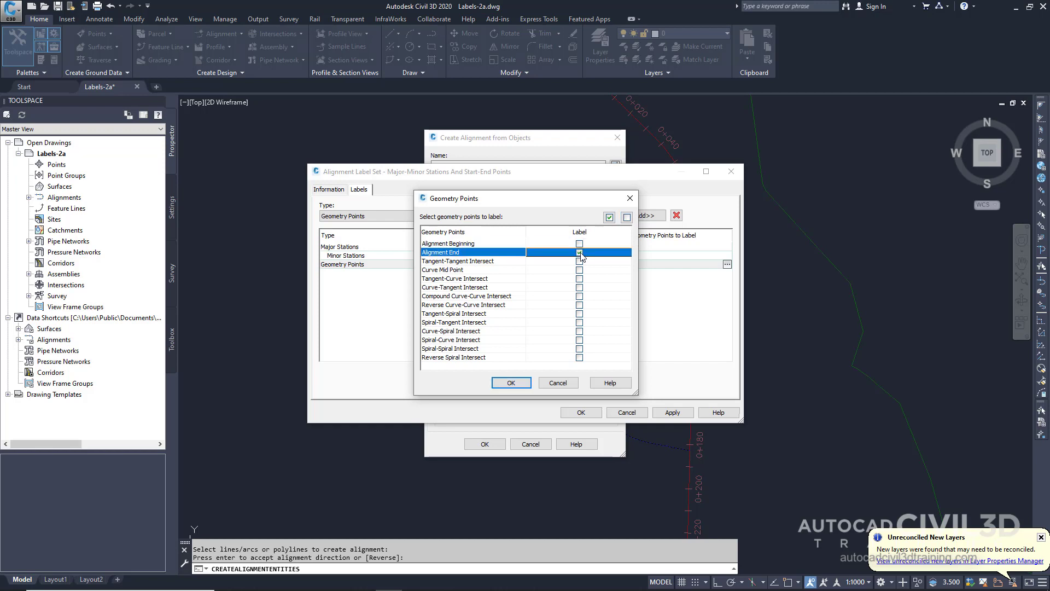
click(511, 382)
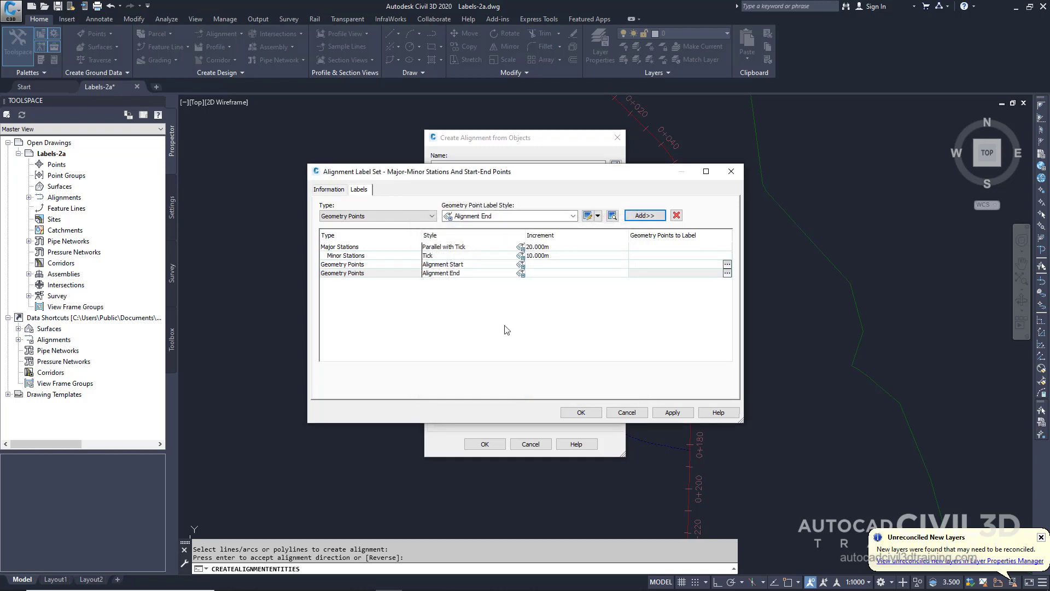
click(581, 412)
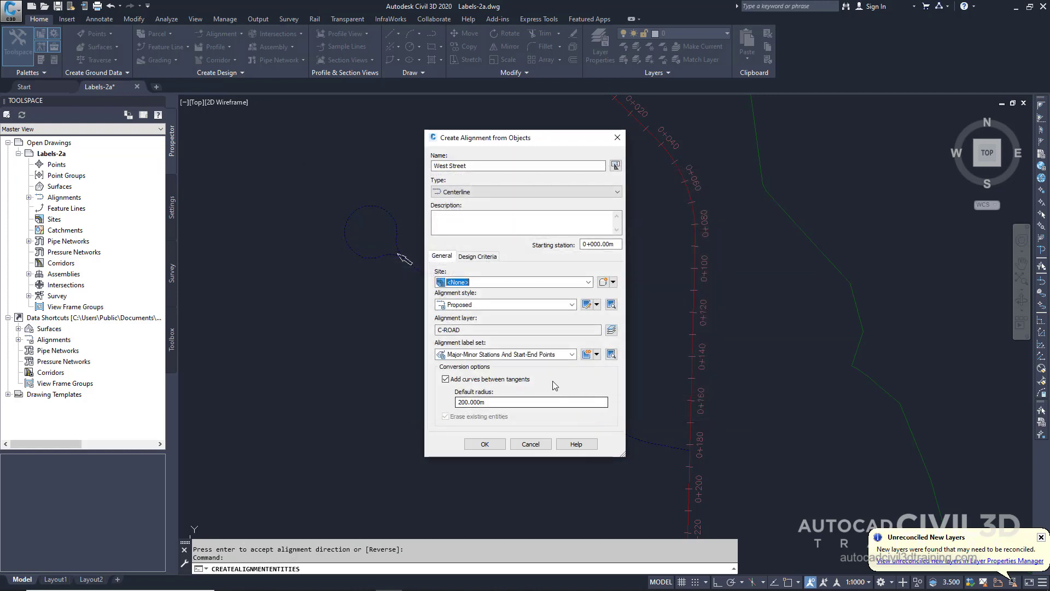
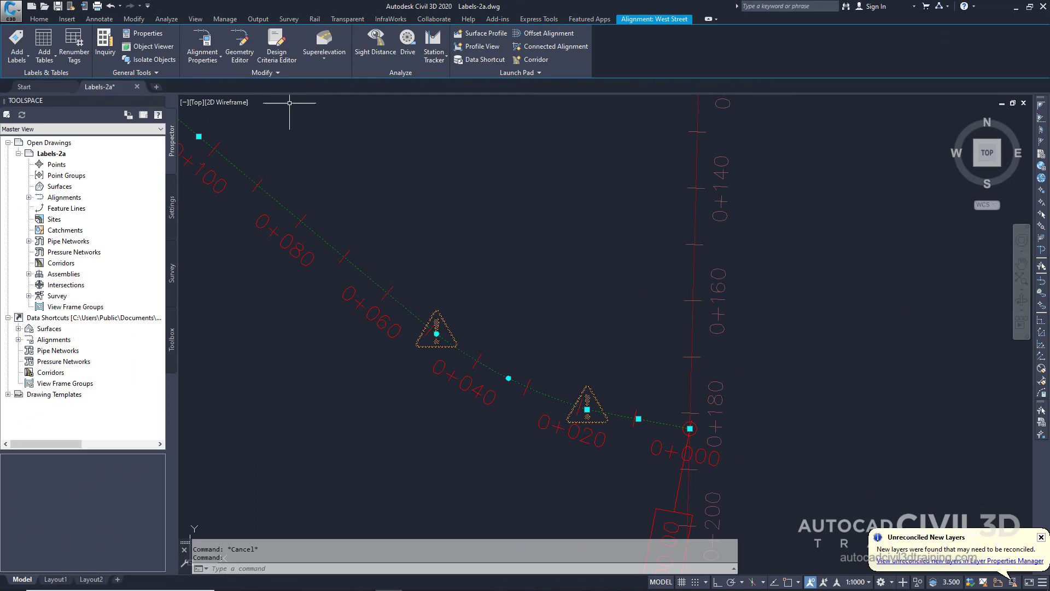
Examine the station labels and the start and end point labels along the West Street alignment
click(278, 74)
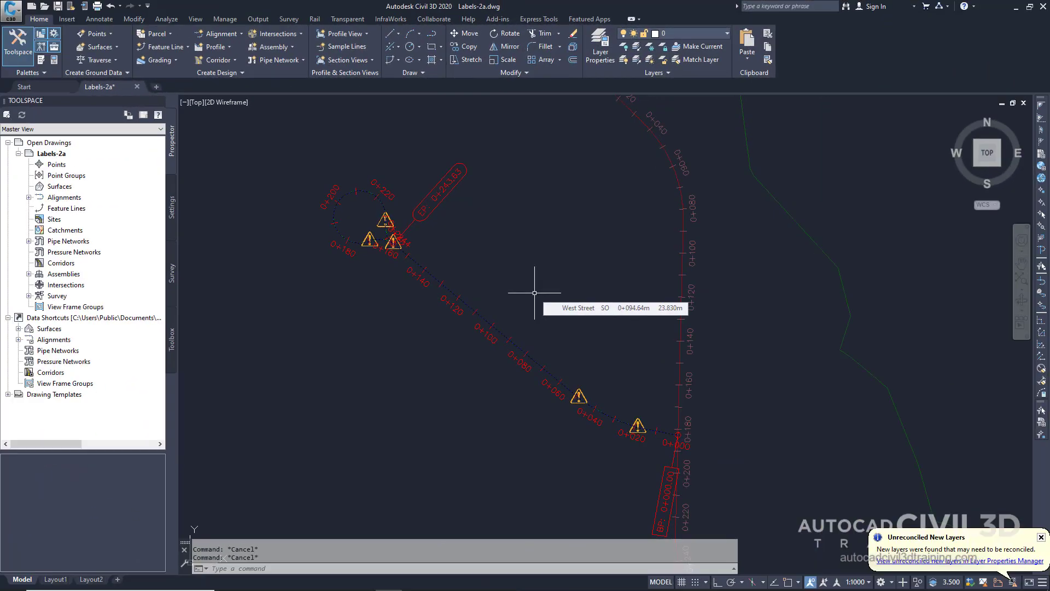
scroll(386, 240, up, 8)
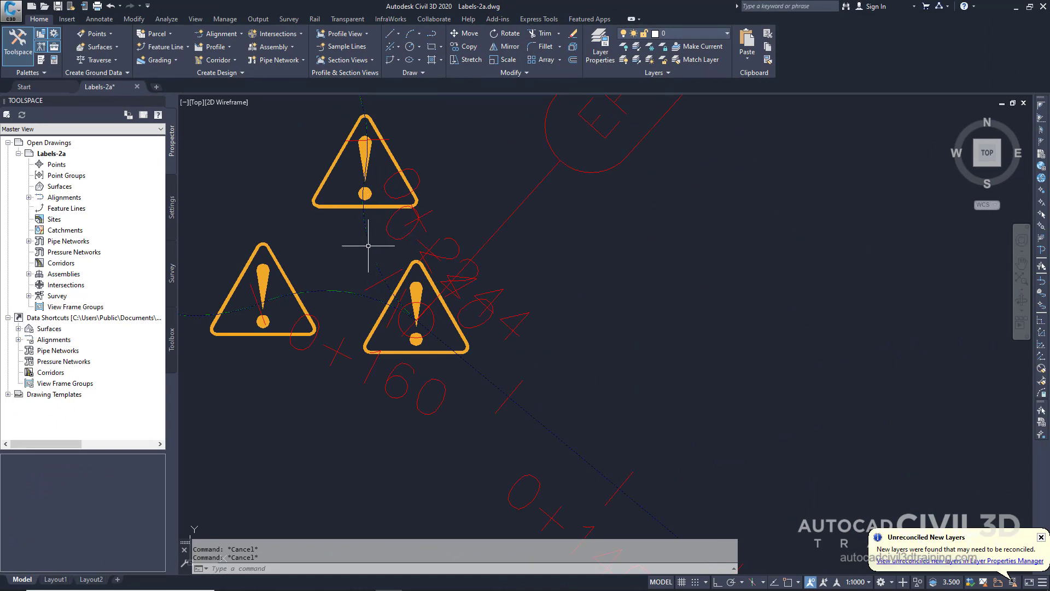
mouse_move(368, 246)
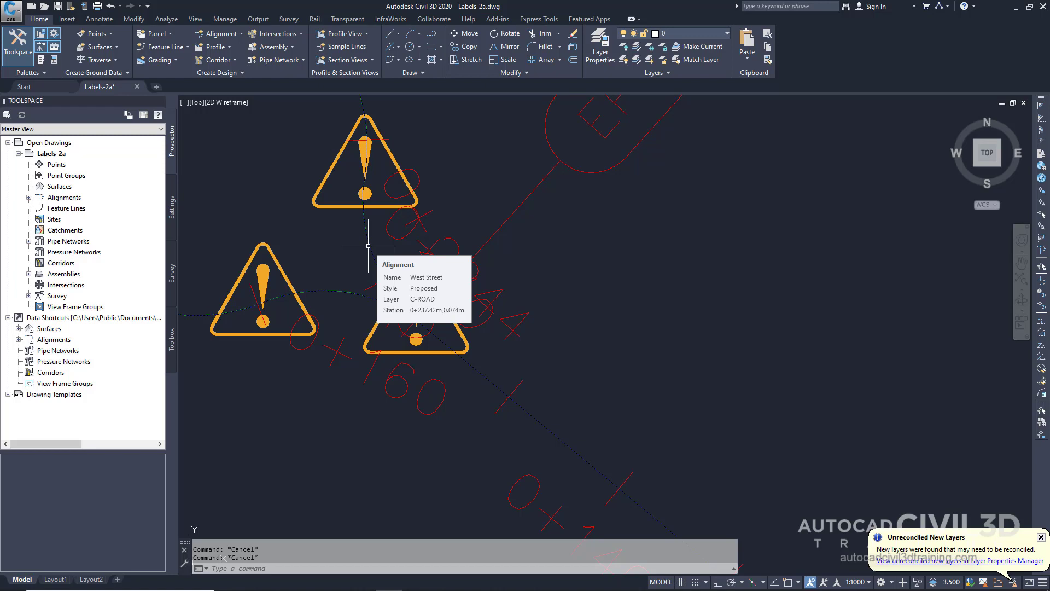
scroll(344, 233, down, 5)
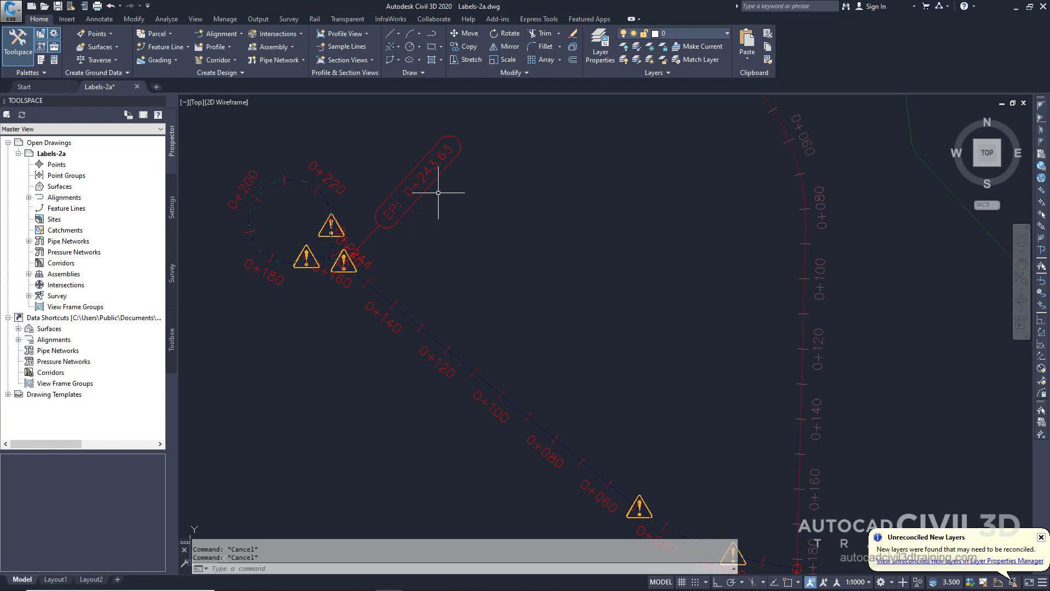
mouse_move(438, 192)
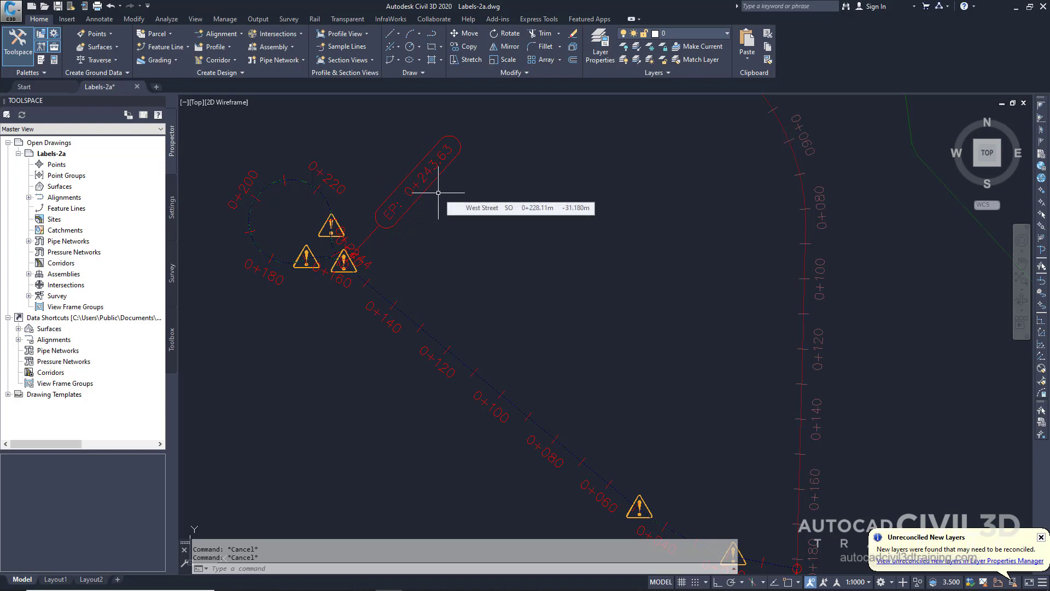
mouse_move(609, 335)
middle_down()
mouse_move(581, 359)
mouse_move(484, 320)
middle_up()
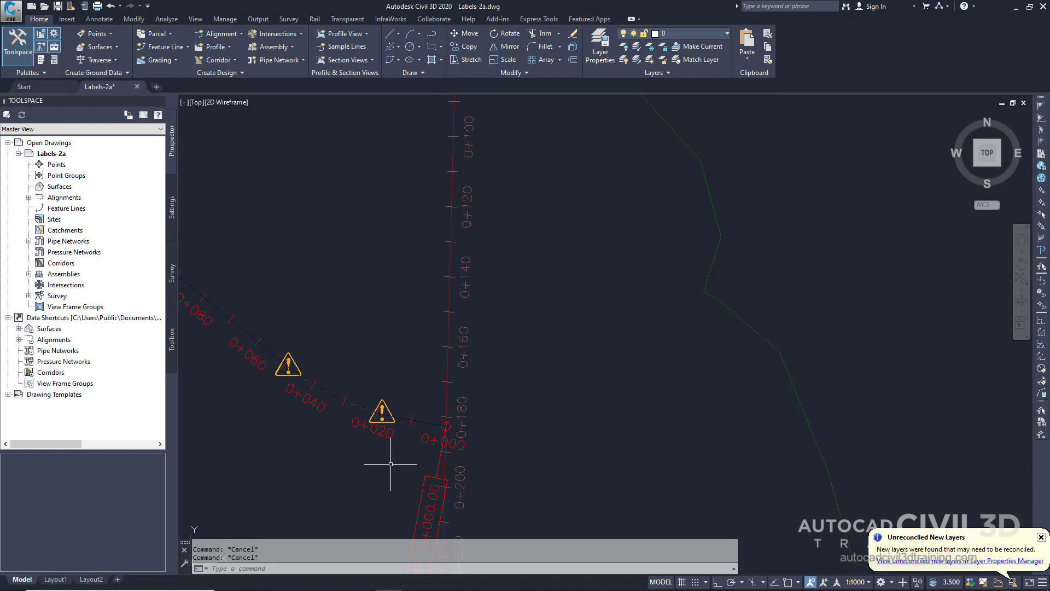
mouse_move(391, 464)
mouse_move(404, 412)
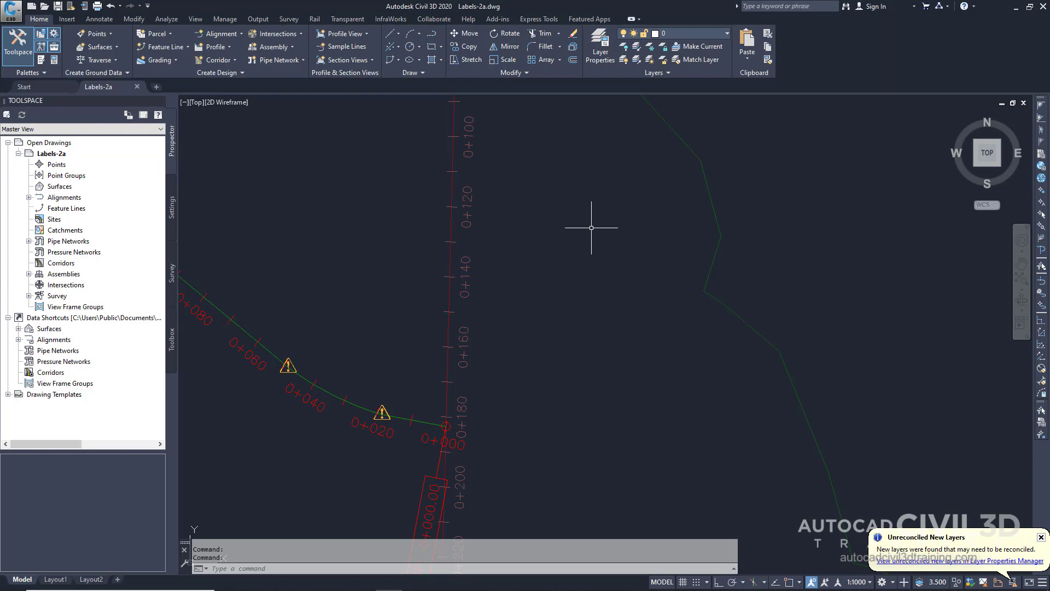
Review the entries of the All Labels label set among the drawing's alignment label styles
click(172, 211)
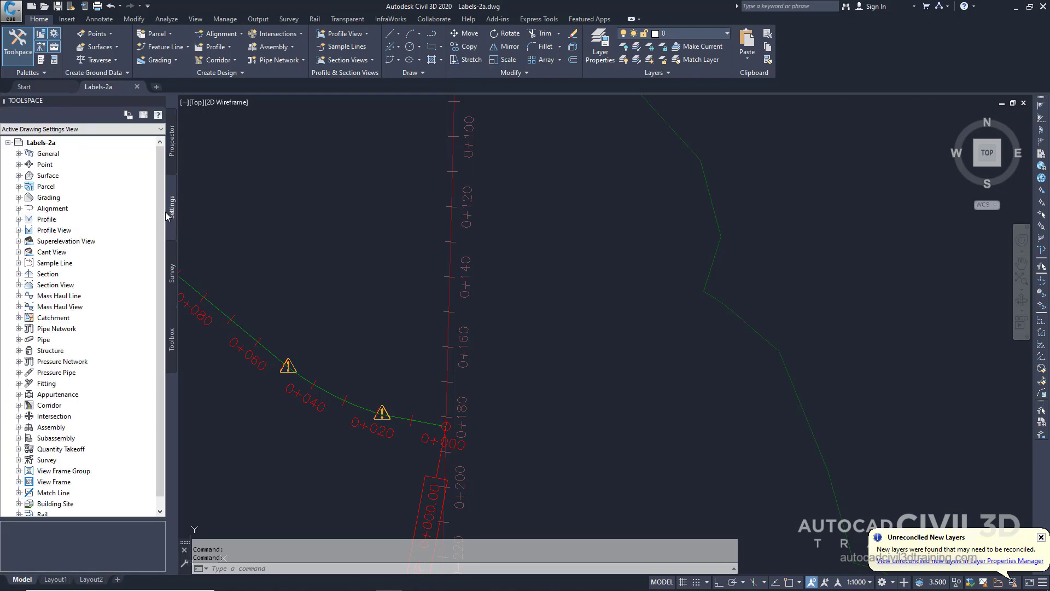
click(18, 208)
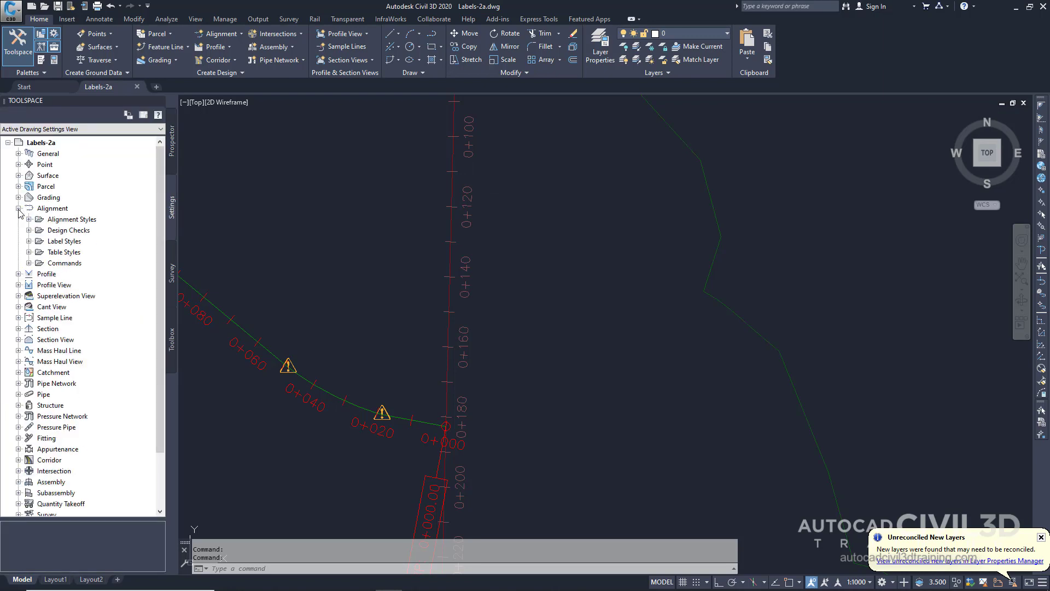
click(29, 241)
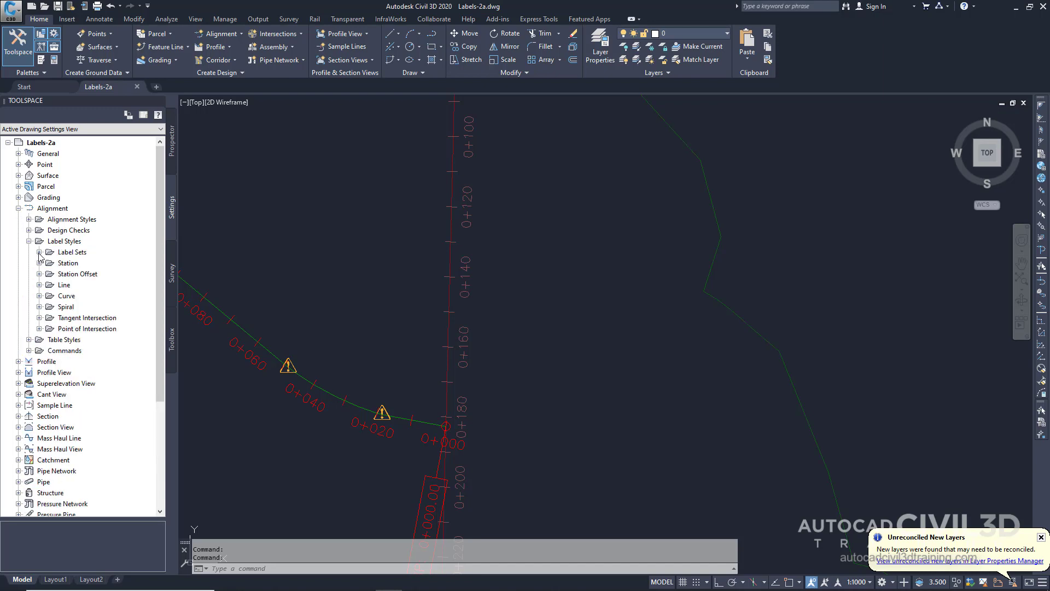
click(39, 252)
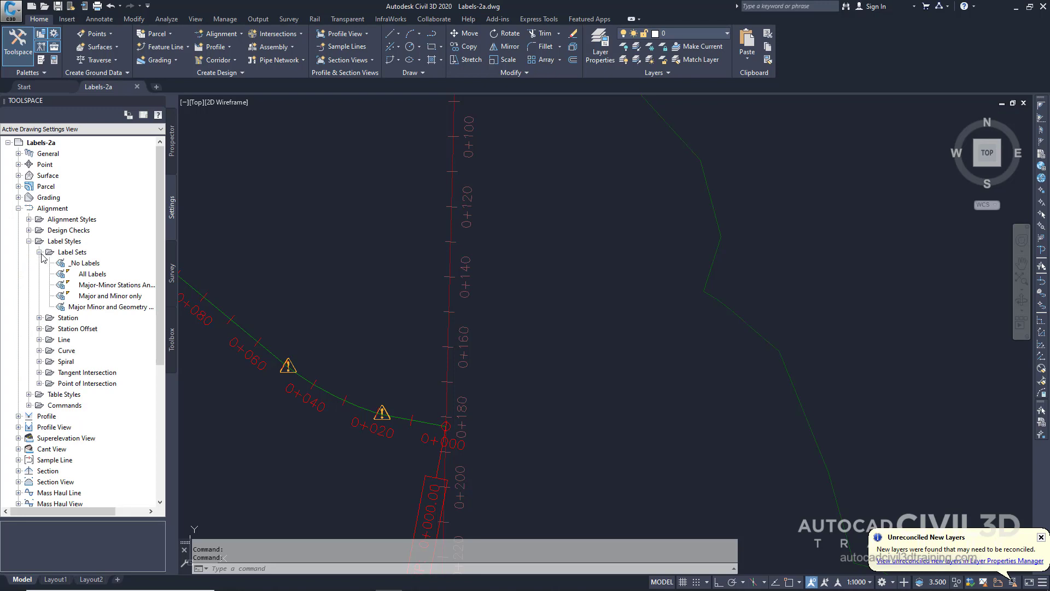
click(89, 277)
right_click(89, 278)
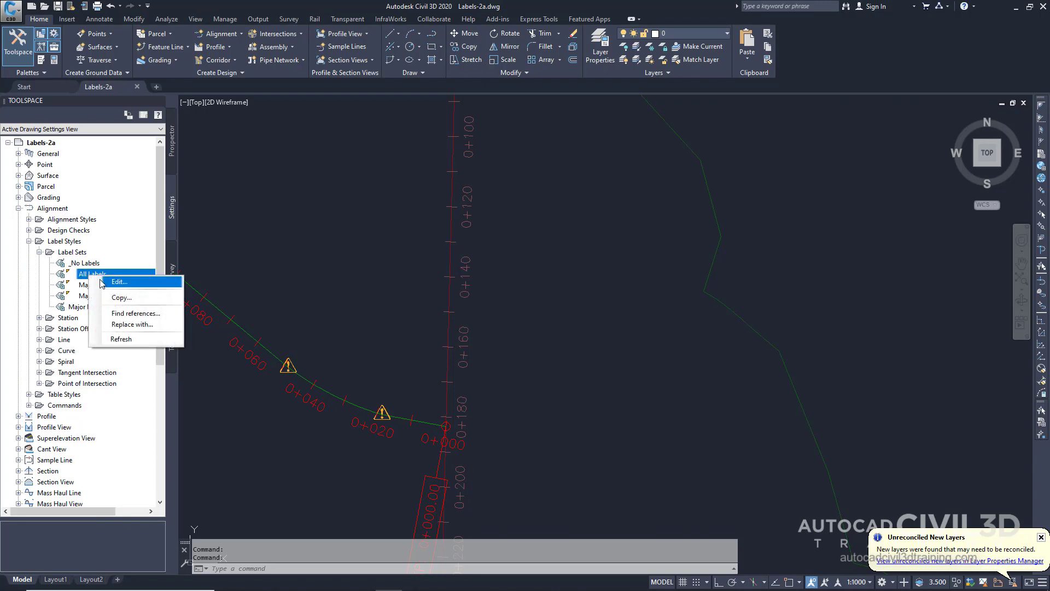
click(114, 282)
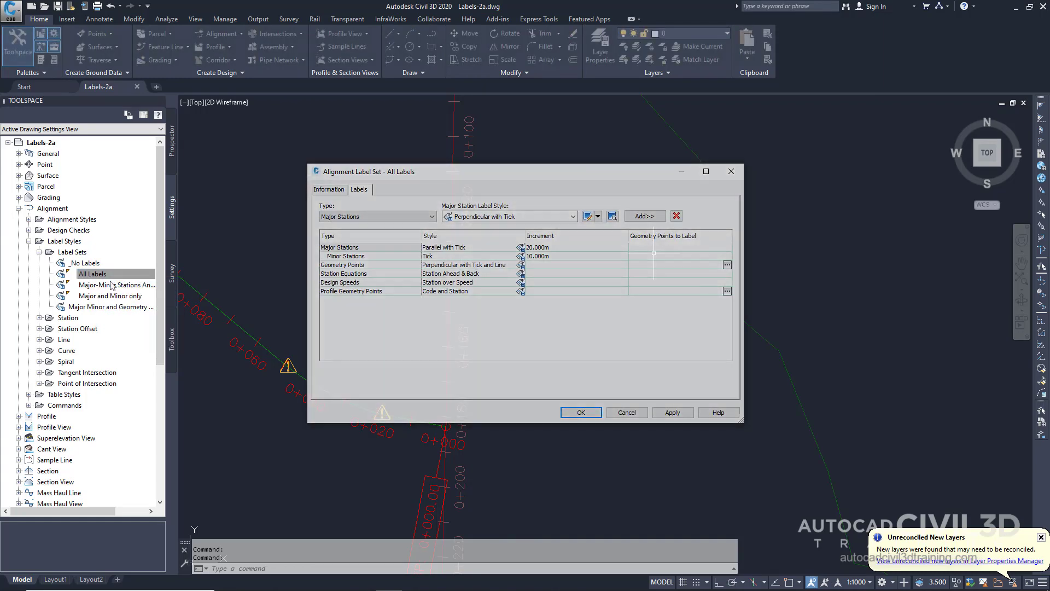
key(Escape)
Open the alignment labels of West Street for editing
scroll(651, 242, down, 2)
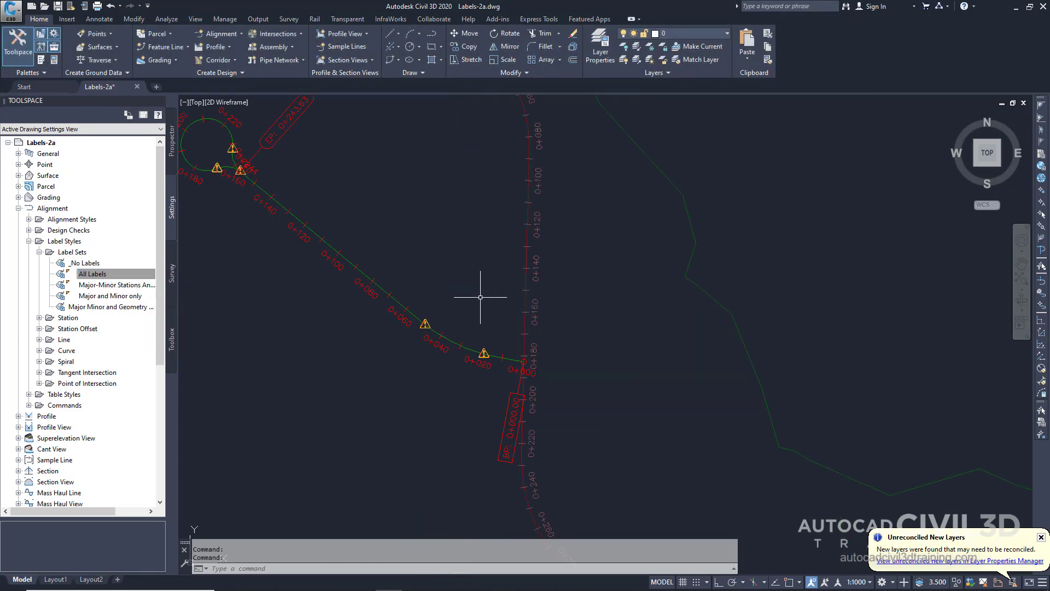
scroll(538, 340, down, 2)
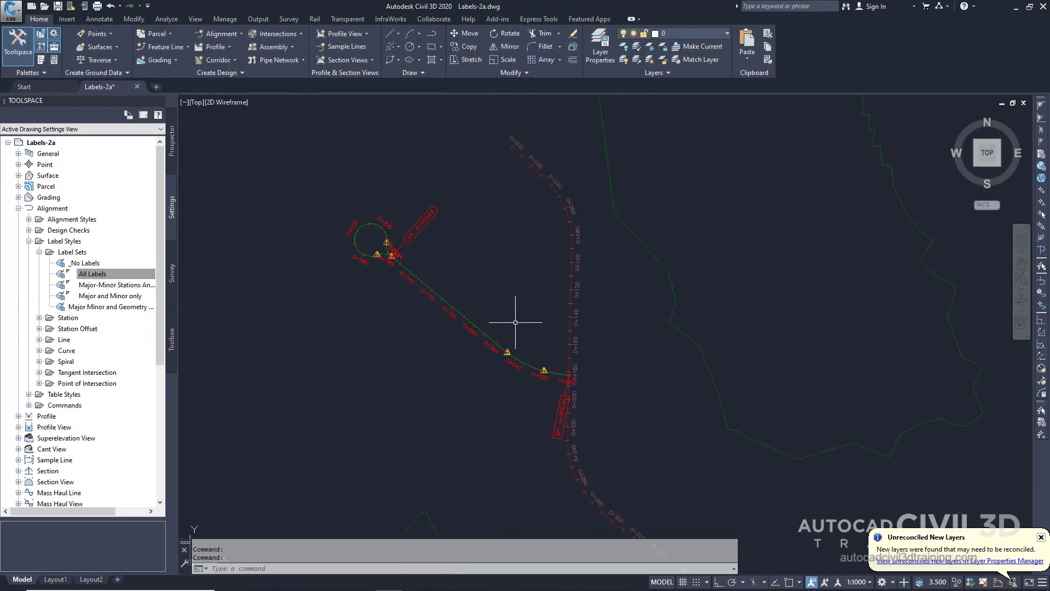
click(470, 321)
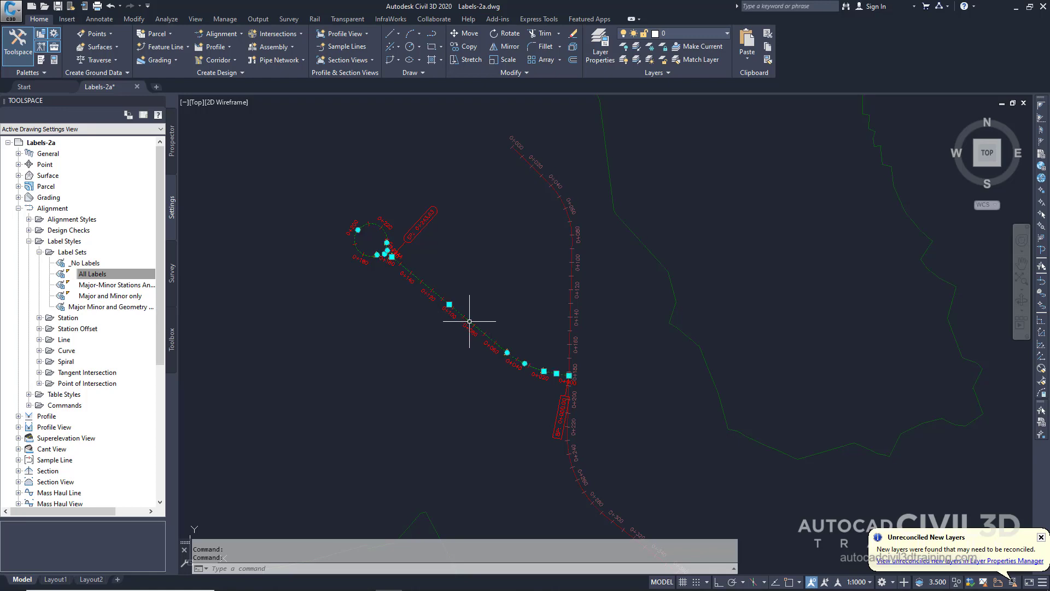
right_click(499, 301)
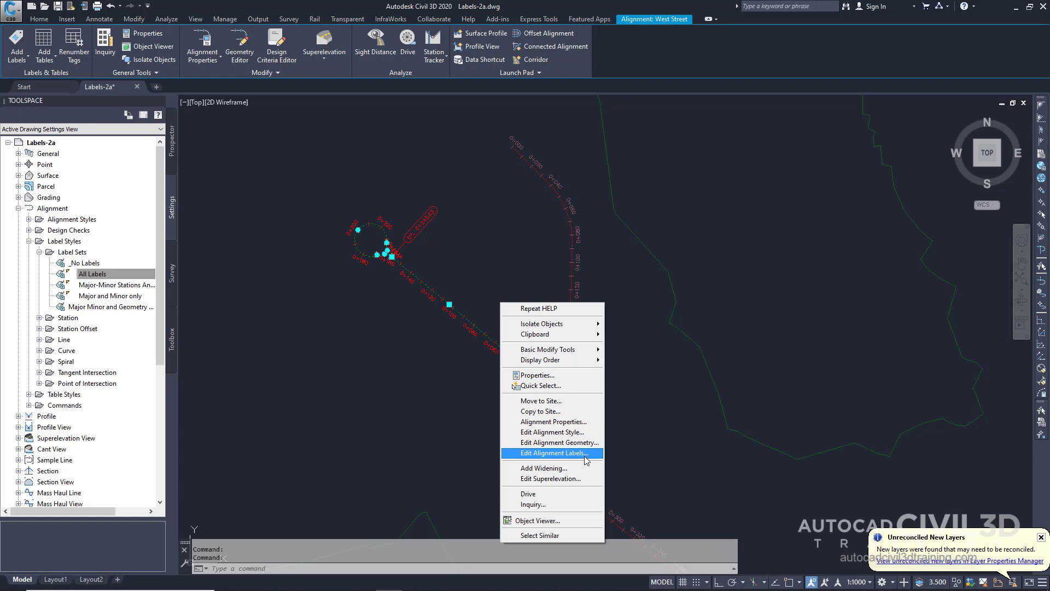
click(554, 453)
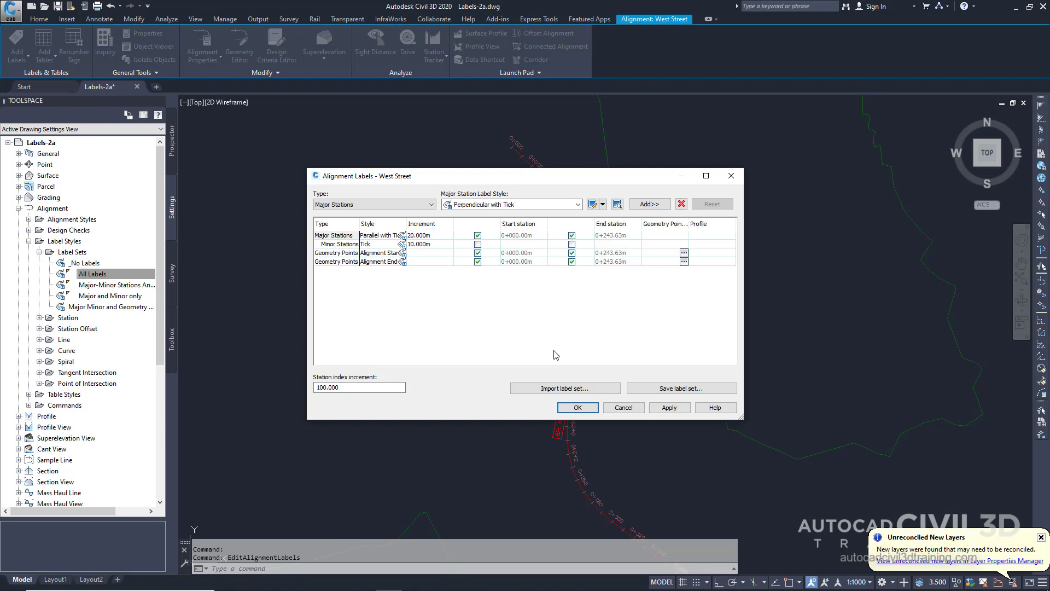
Add Geometry Points labels in the Perpendicular with Tick and Line style for Tangent-Tangent, Tangent-Curve and Curve-Tangent Intersects only
click(417, 206)
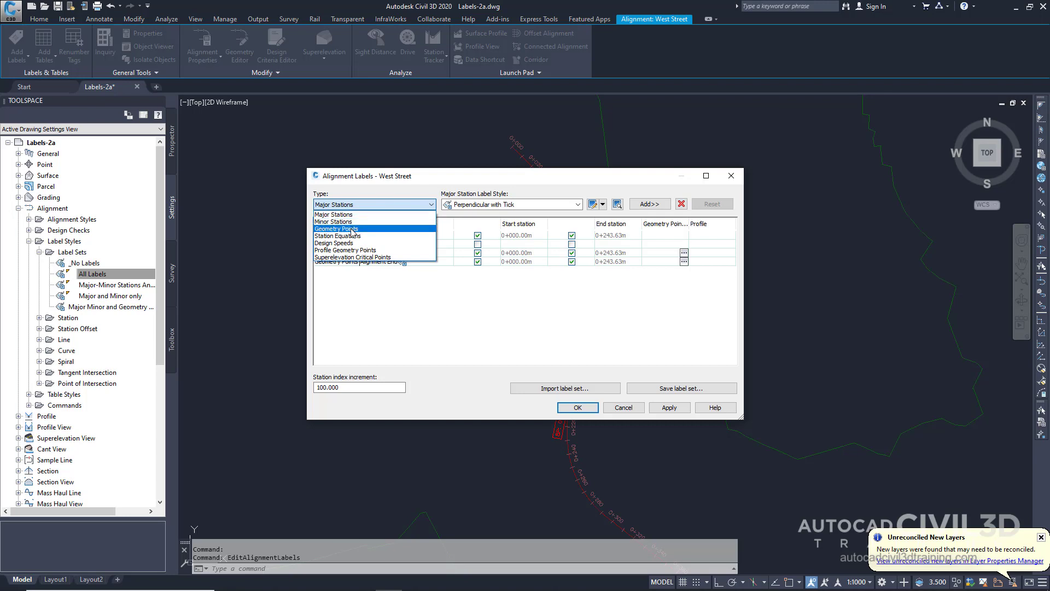
click(351, 229)
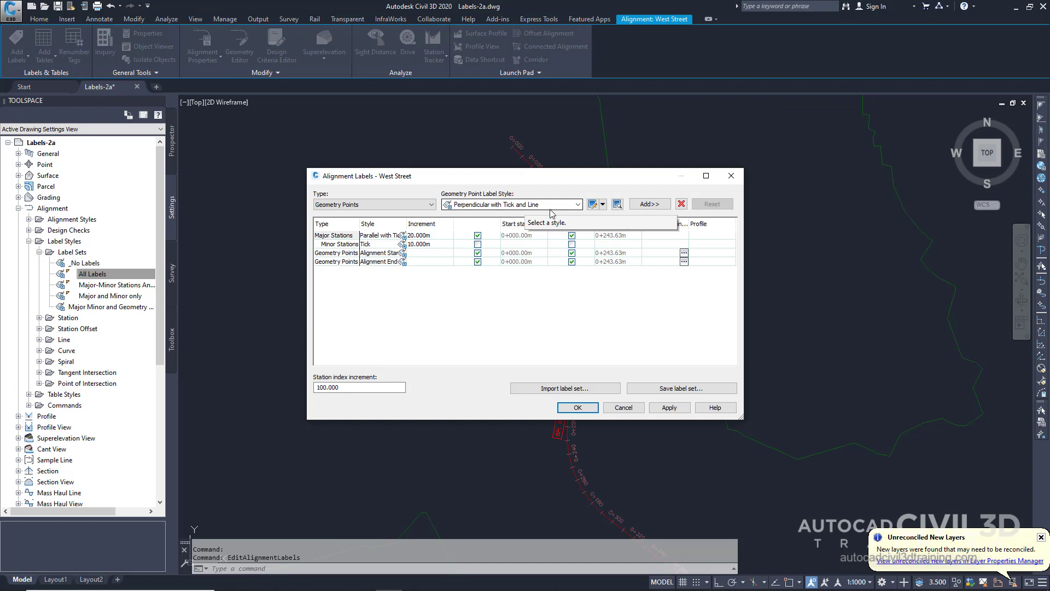
click(650, 204)
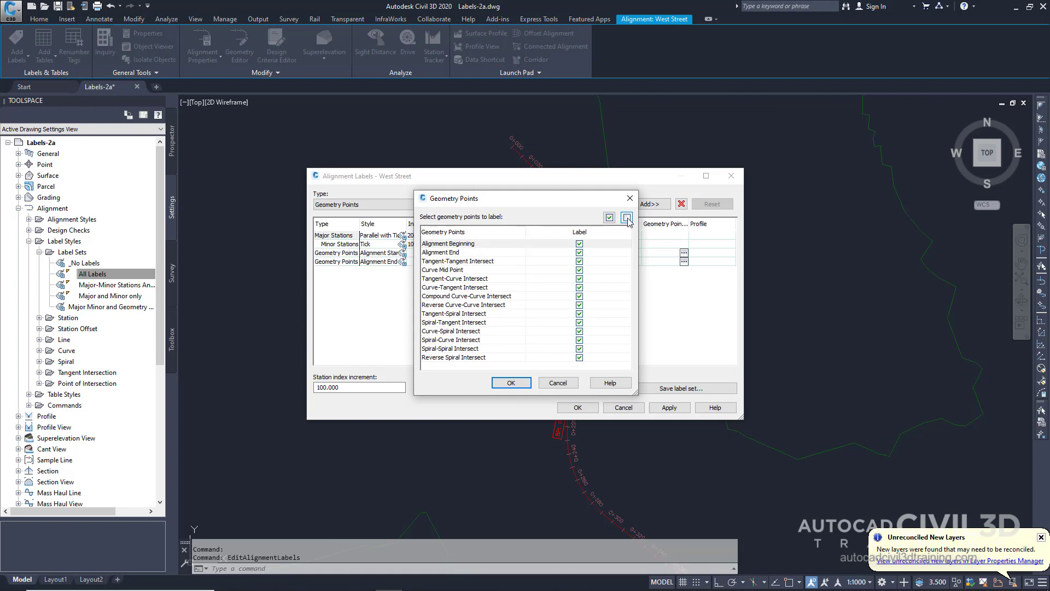
click(627, 218)
click(579, 262)
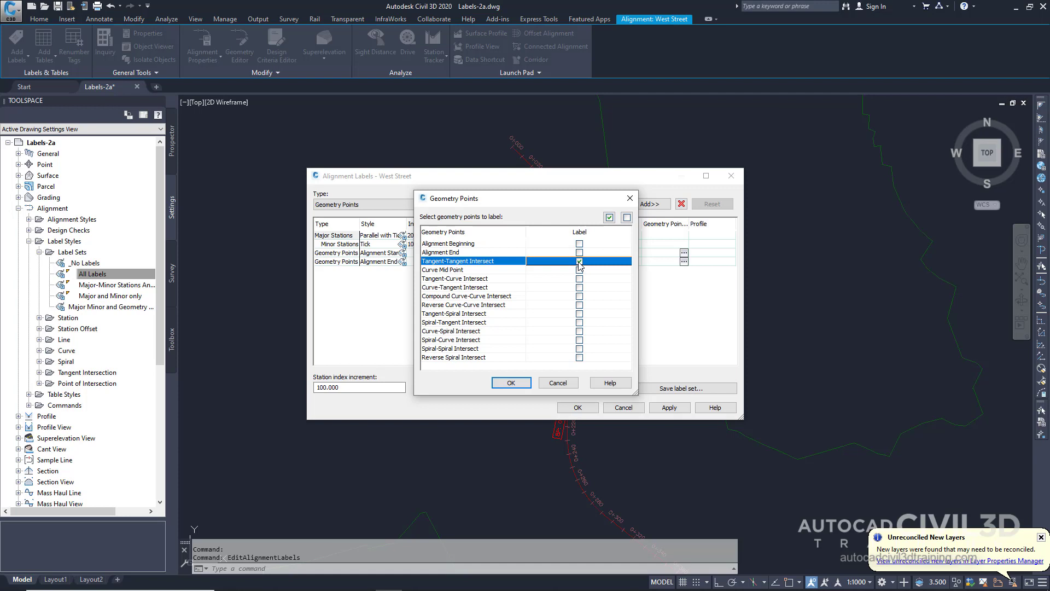
click(579, 278)
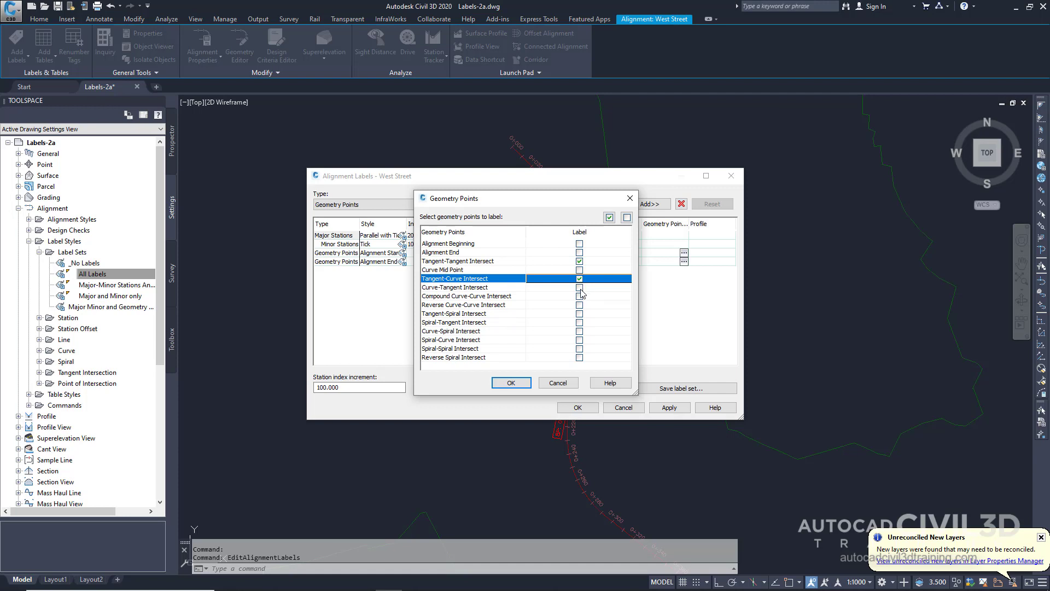
click(580, 288)
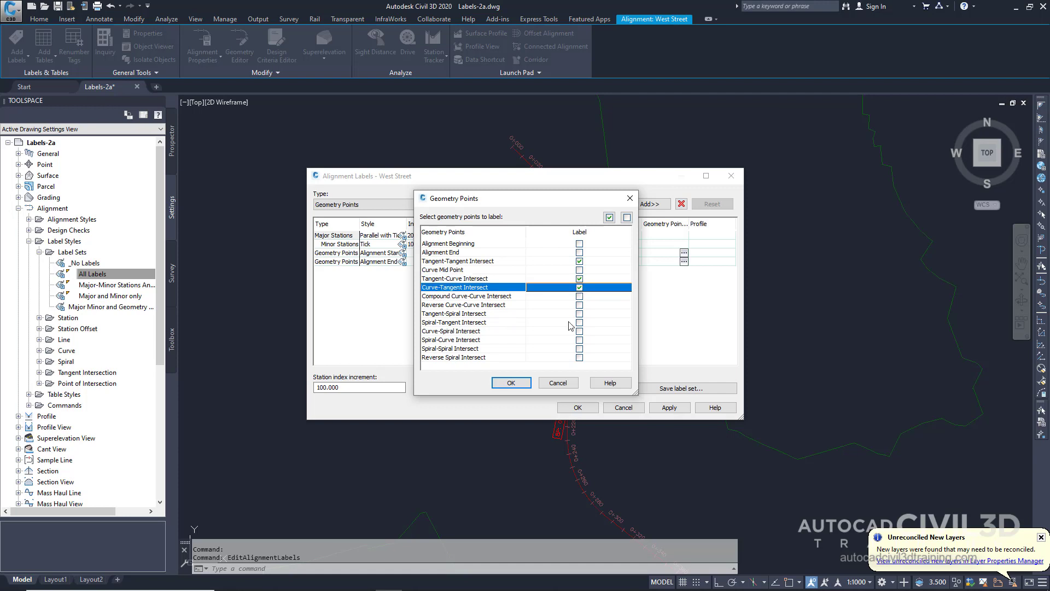
click(517, 383)
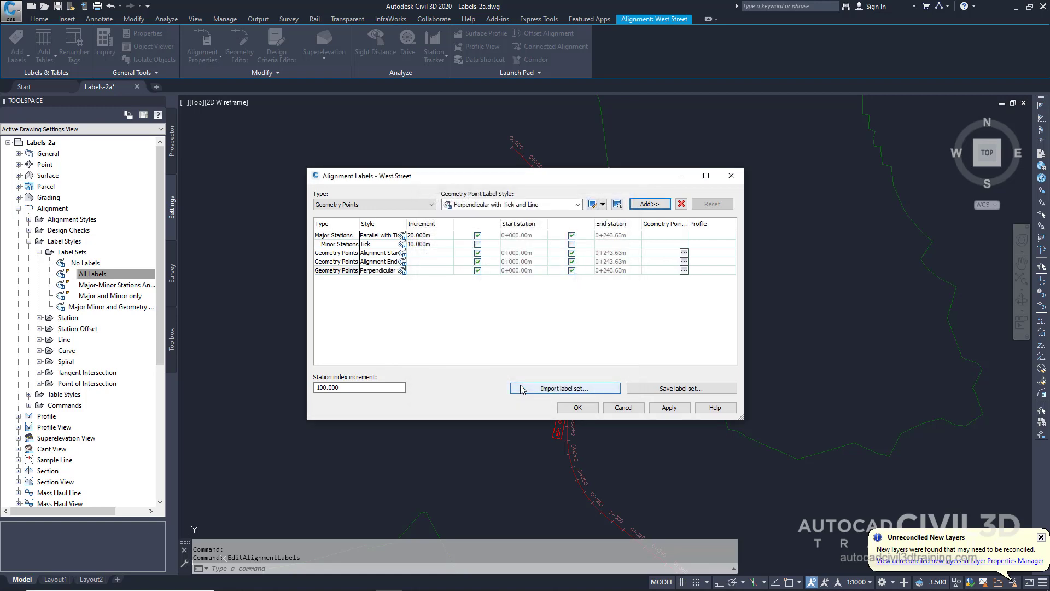
Apply the edited labels to the West Street alignment and clear the selection
click(585, 409)
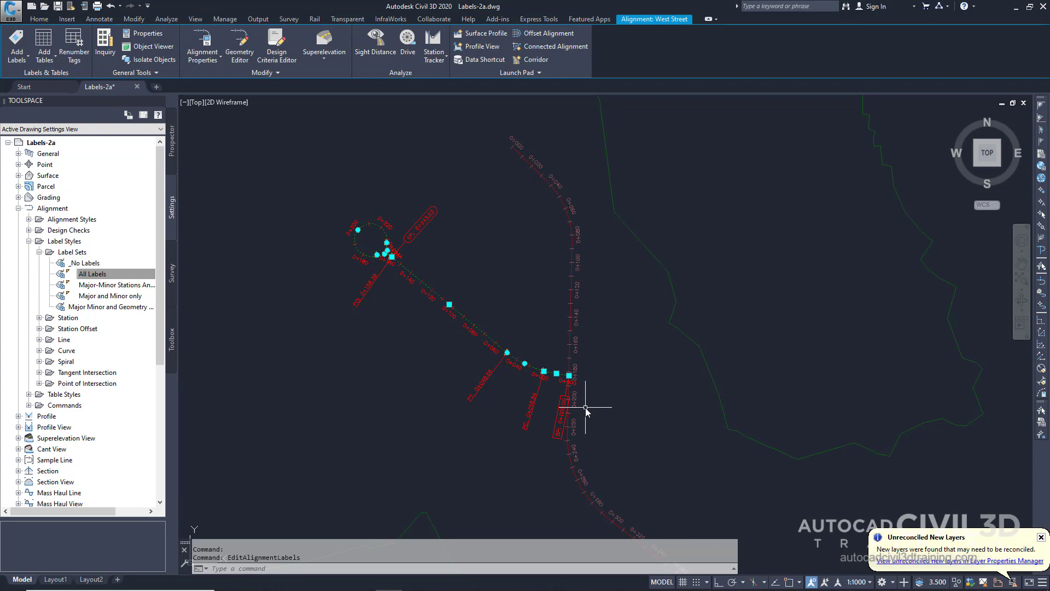
key(Escape)
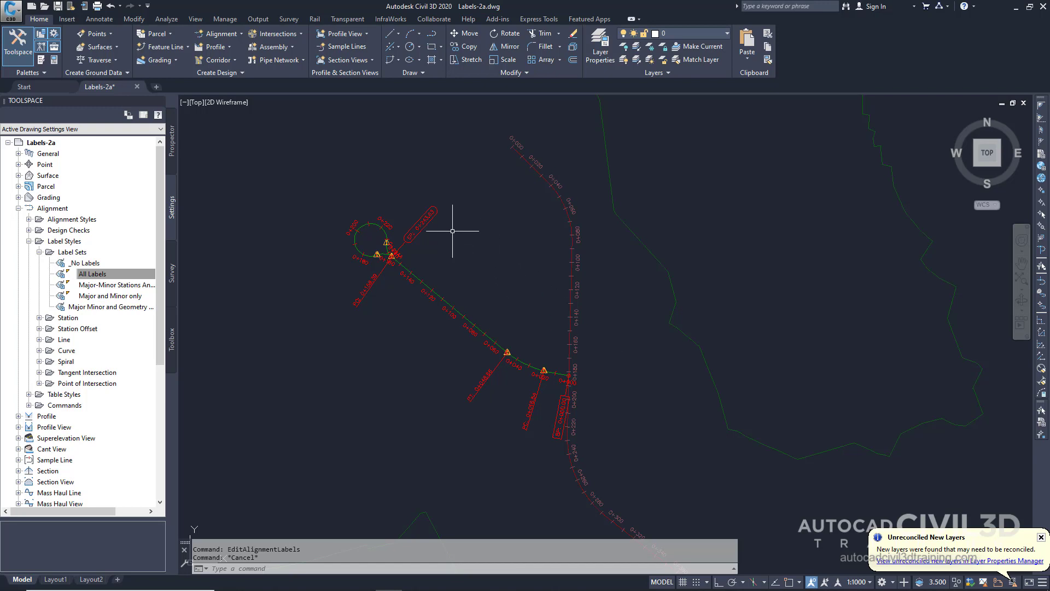
Open the alignment labels of Main Street for editing with the Add/Edit Station Labels command
click(99, 19)
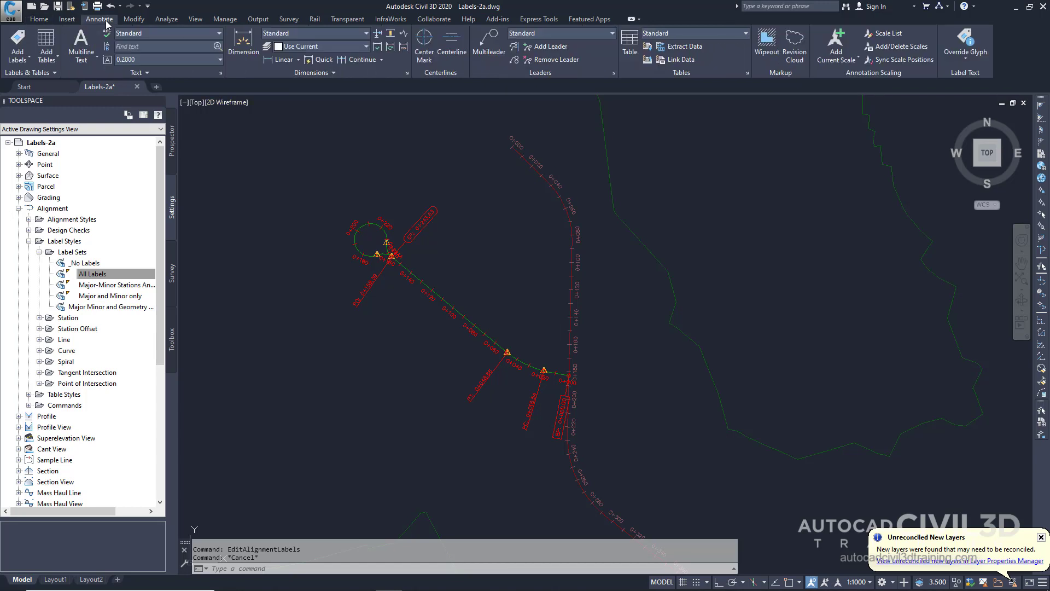
key(Escape)
key(Escape)
click(30, 60)
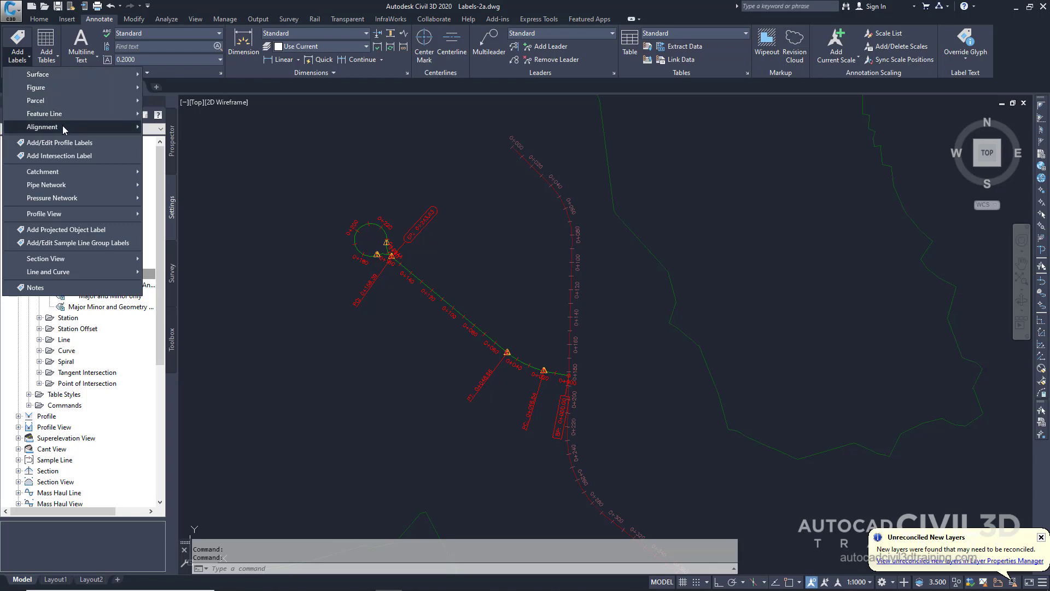
mouse_move(63, 126)
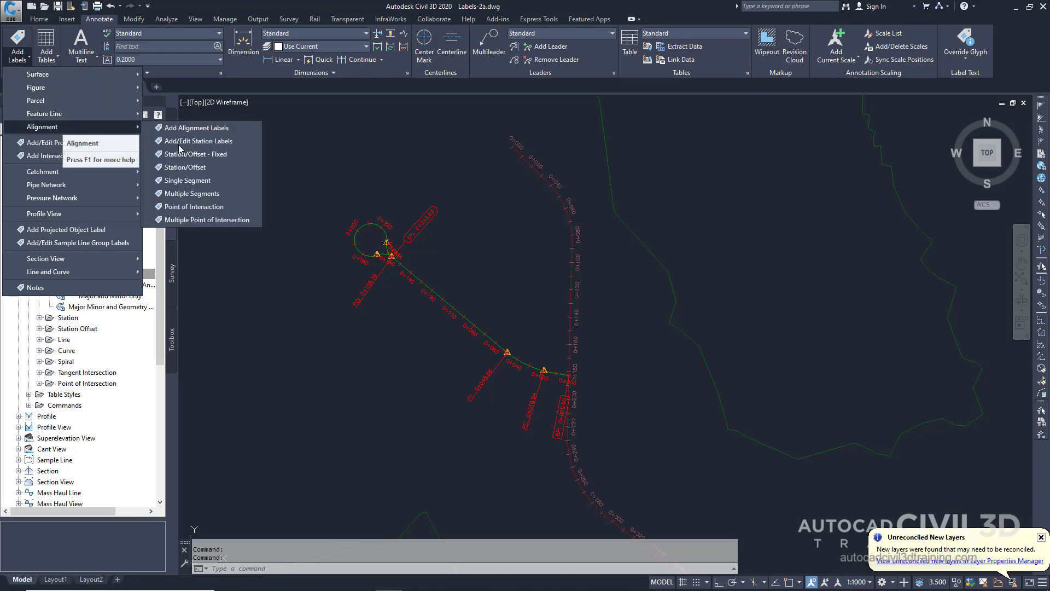
click(217, 142)
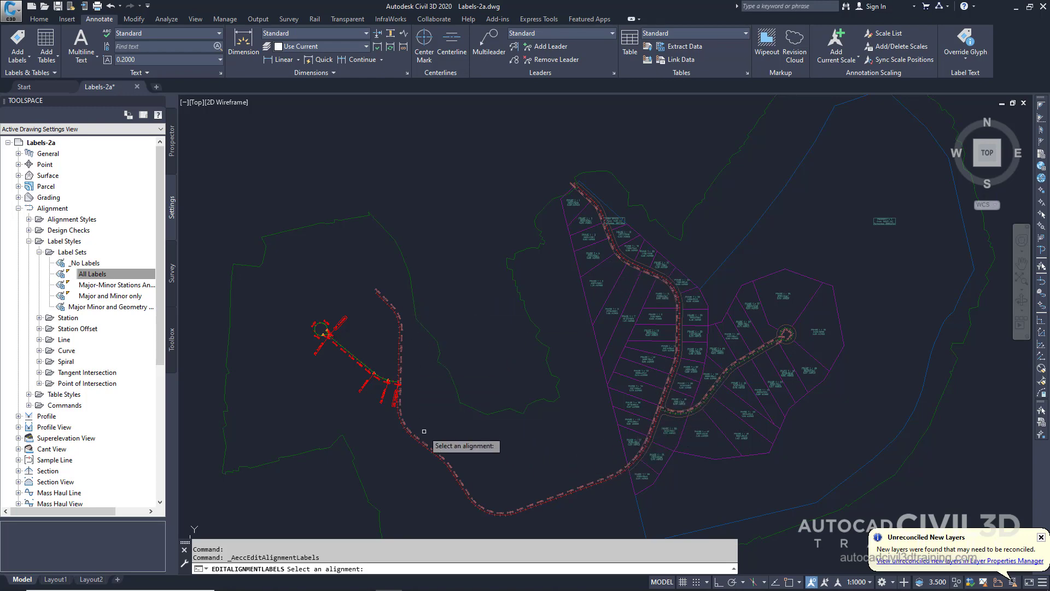
scroll(423, 431, up, 5)
click(412, 453)
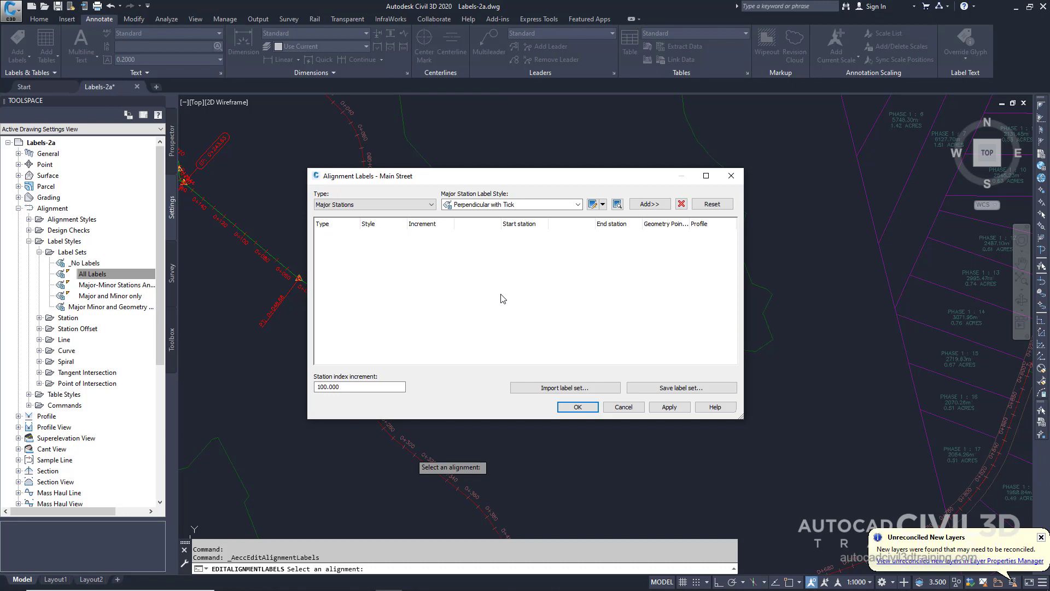
Add Geometry Points labels in the Perpendicular with Tick and Line style to Main Street, keeping every geometry point selected
click(431, 205)
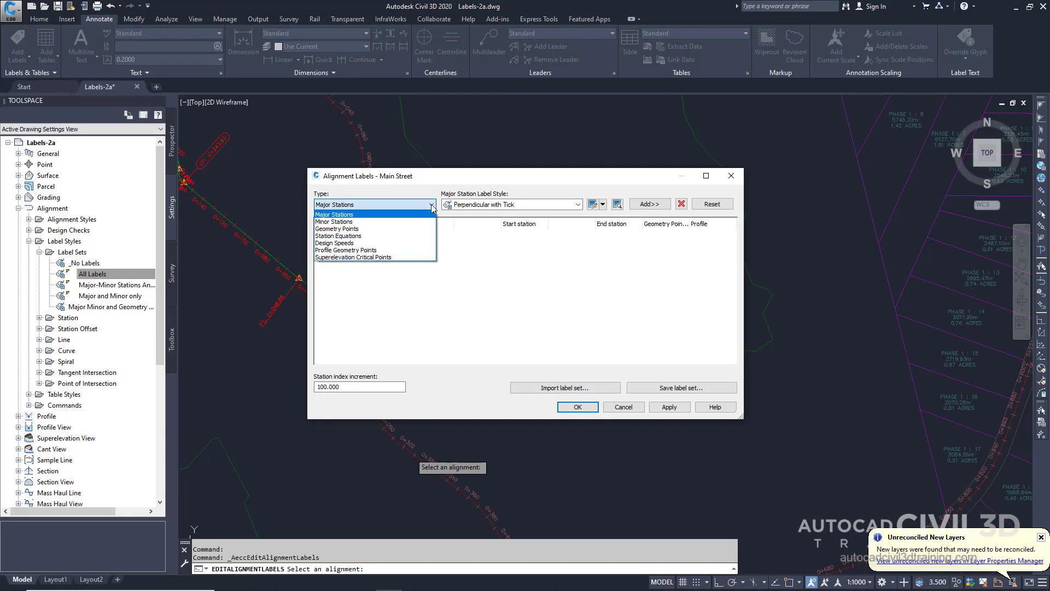
click(348, 229)
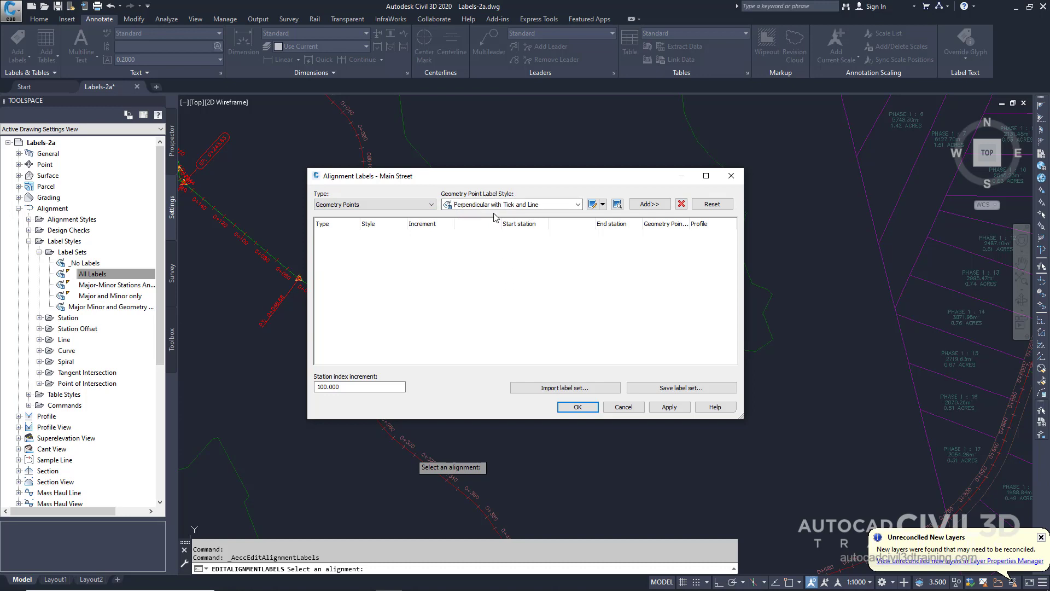
click(652, 205)
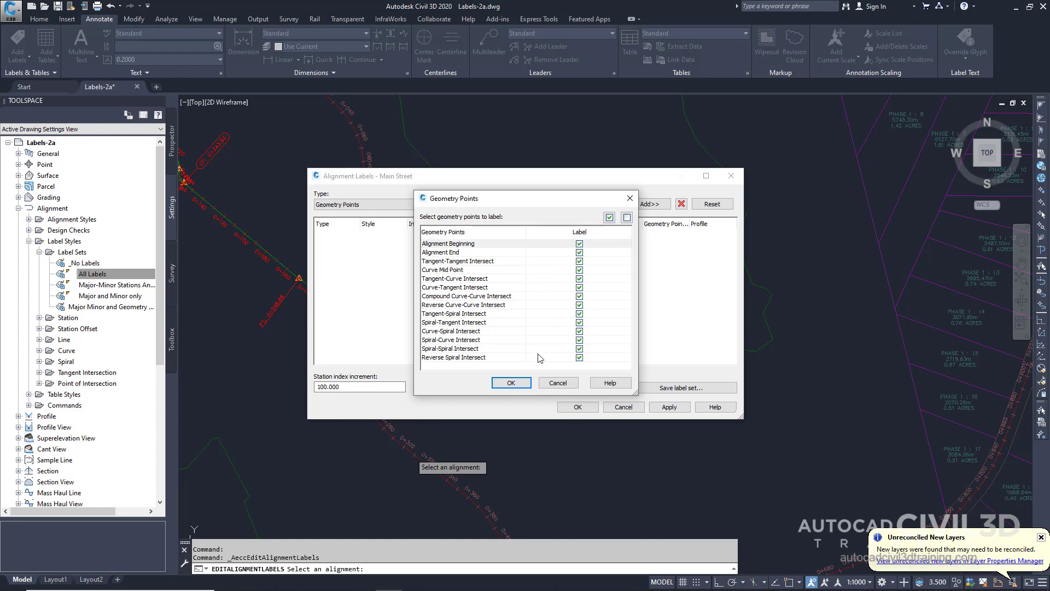
click(523, 386)
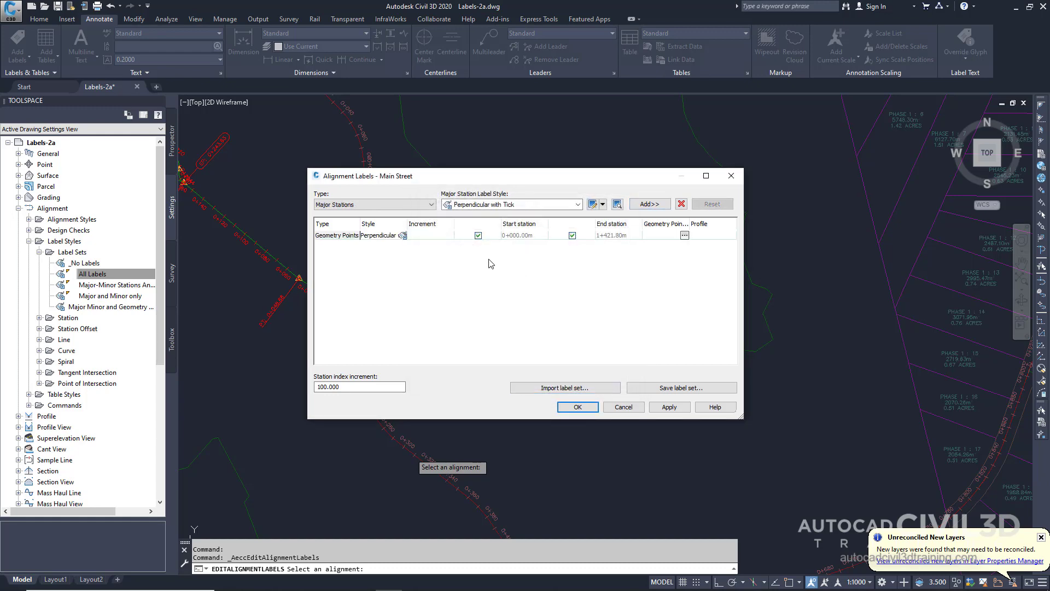
Add Design Speeds labels in the Station over Speed style and apply the labels to Main Street
click(379, 205)
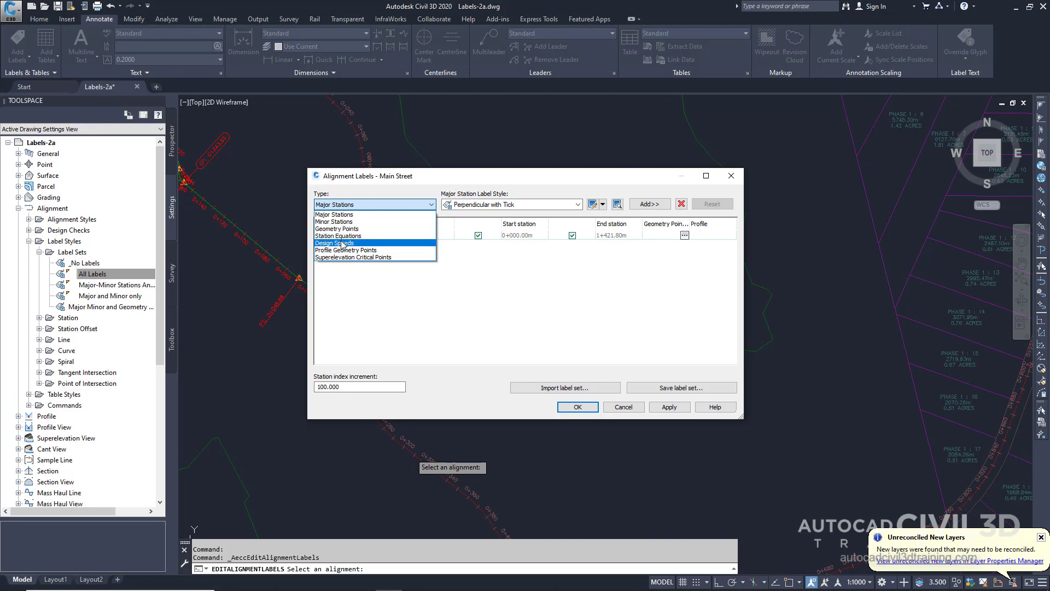
click(341, 244)
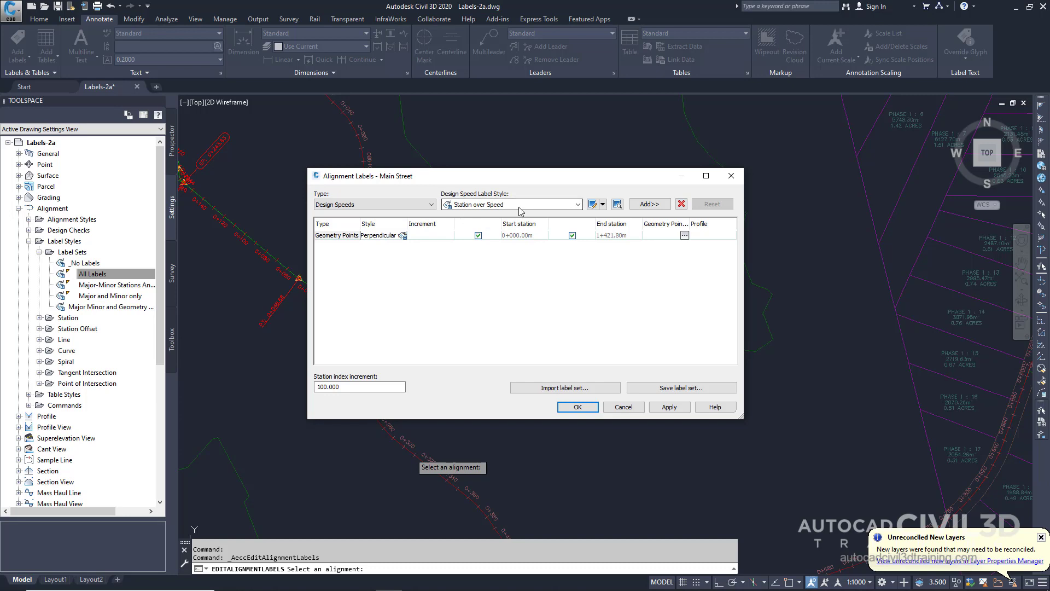
click(659, 205)
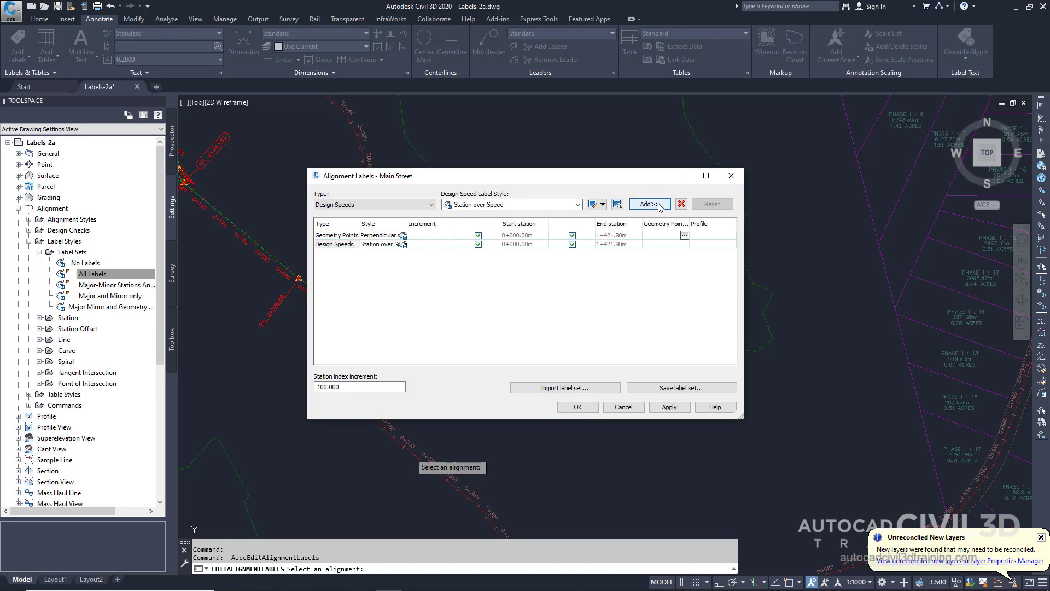
click(579, 409)
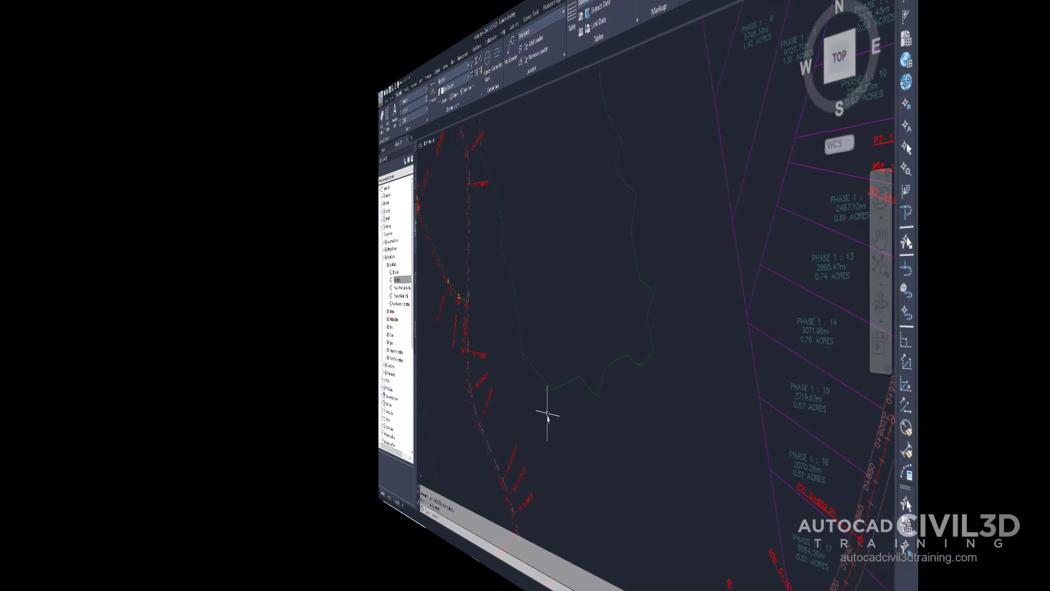
Examine the geometry point and design speed labels along the Main Street alignment
scroll(415, 290, up, 5)
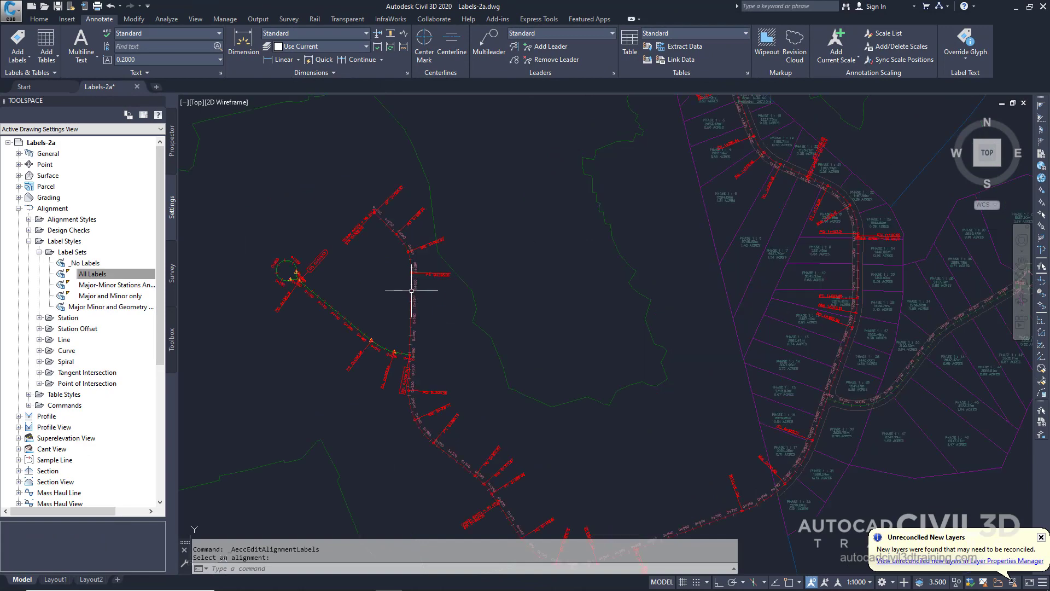
middle_drag(431, 263, 476, 359)
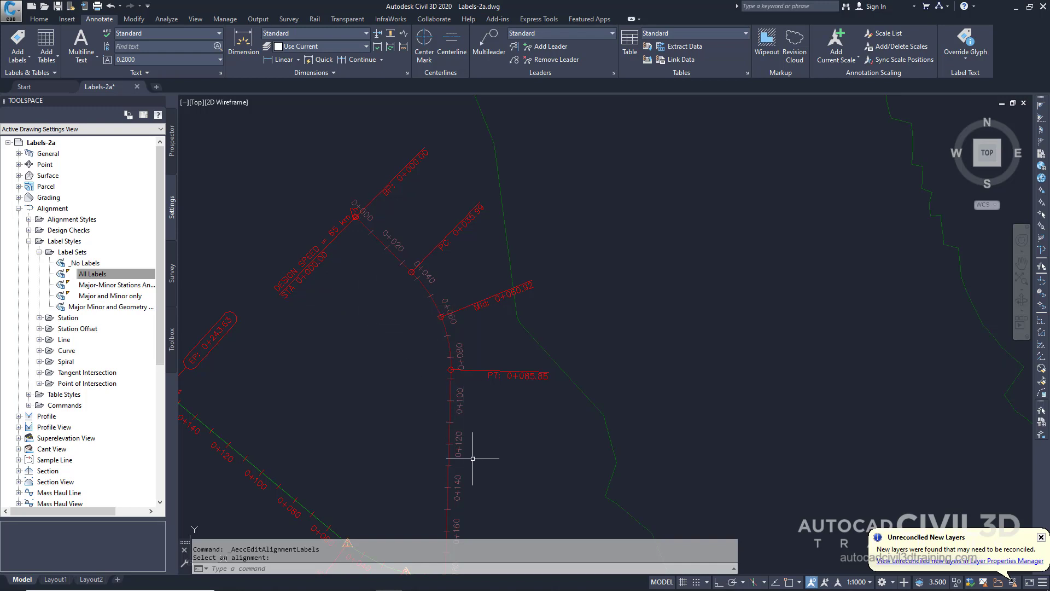
mouse_move(472, 458)
middle_down()
mouse_move(455, 312)
mouse_move(476, 307)
middle_up()
middle_drag(525, 487, 386, 290)
middle_drag(508, 438, 485, 330)
middle_drag(523, 410, 489, 324)
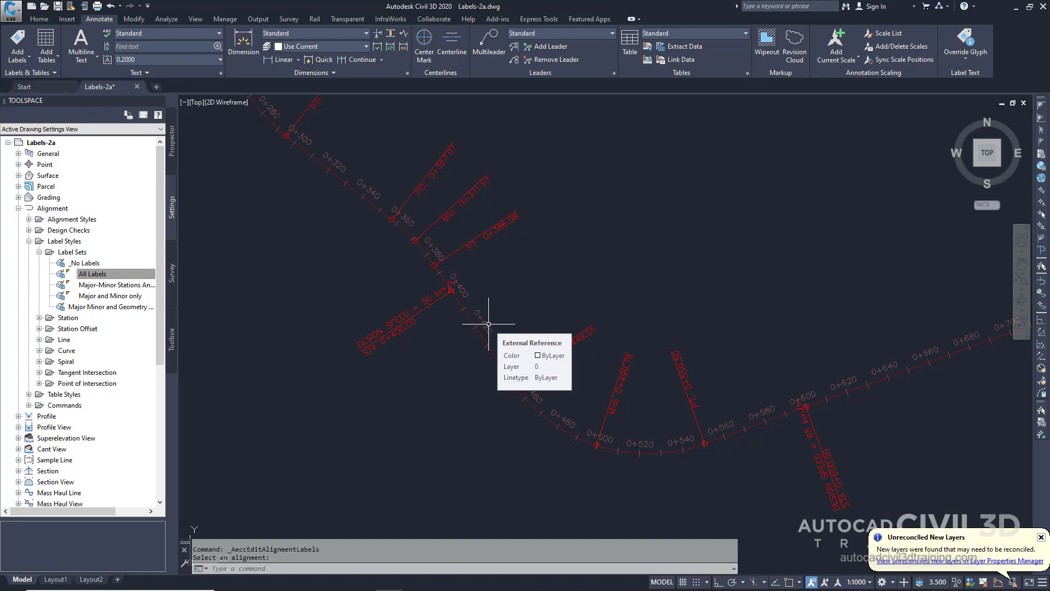
scroll(488, 324, down, 2)
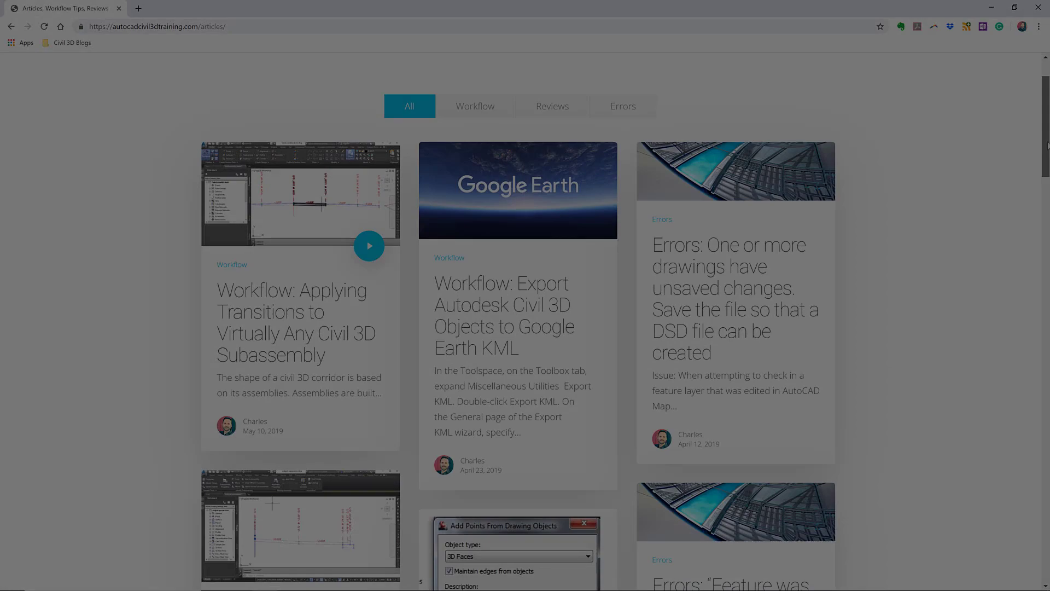
scroll(525, 328, down, 2)
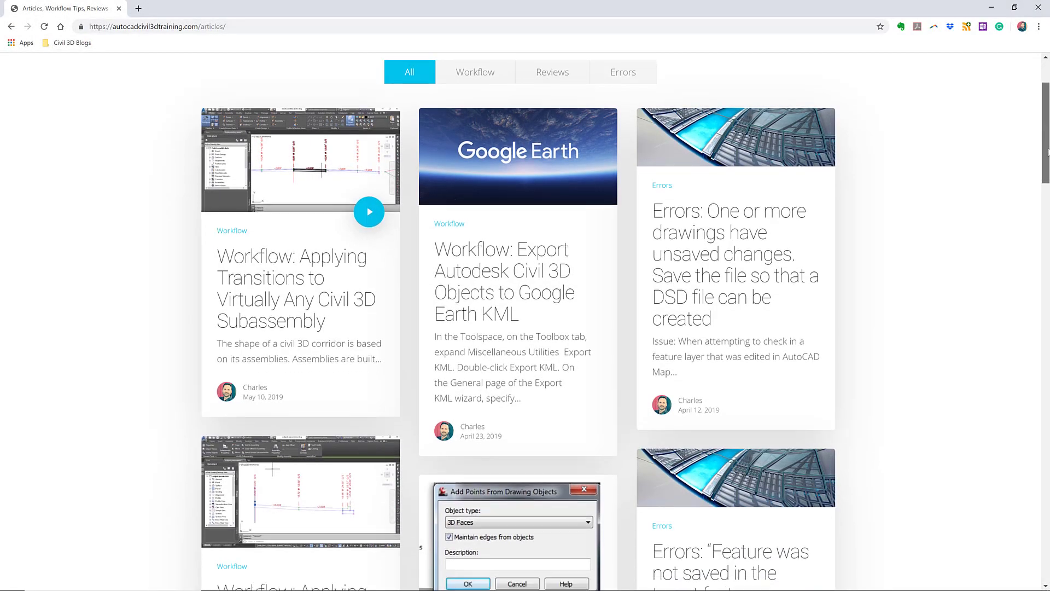
drag(1048, 156, 1048, 196)
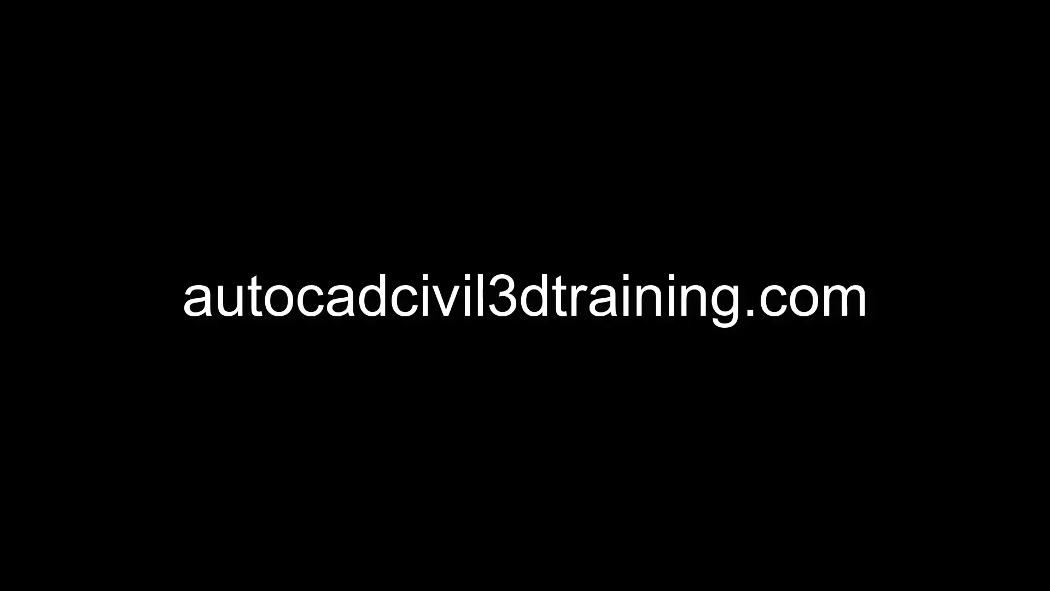